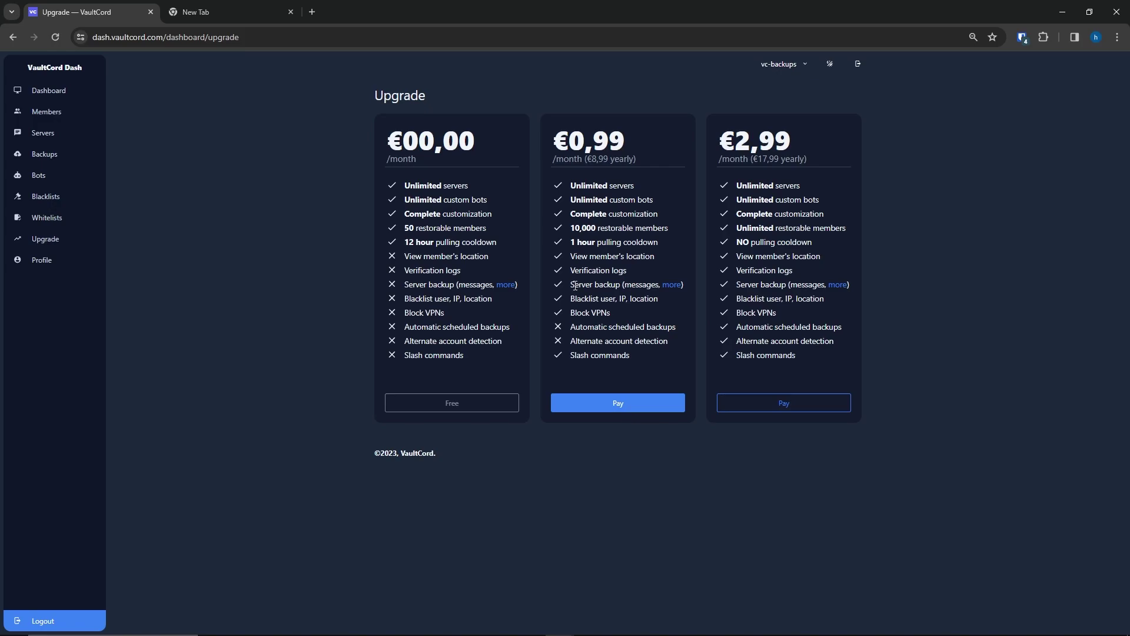
Expand the full list of server backup features at normal zoom and review bans, attachments, AFK timeout and emojis.
left_click(672, 285)
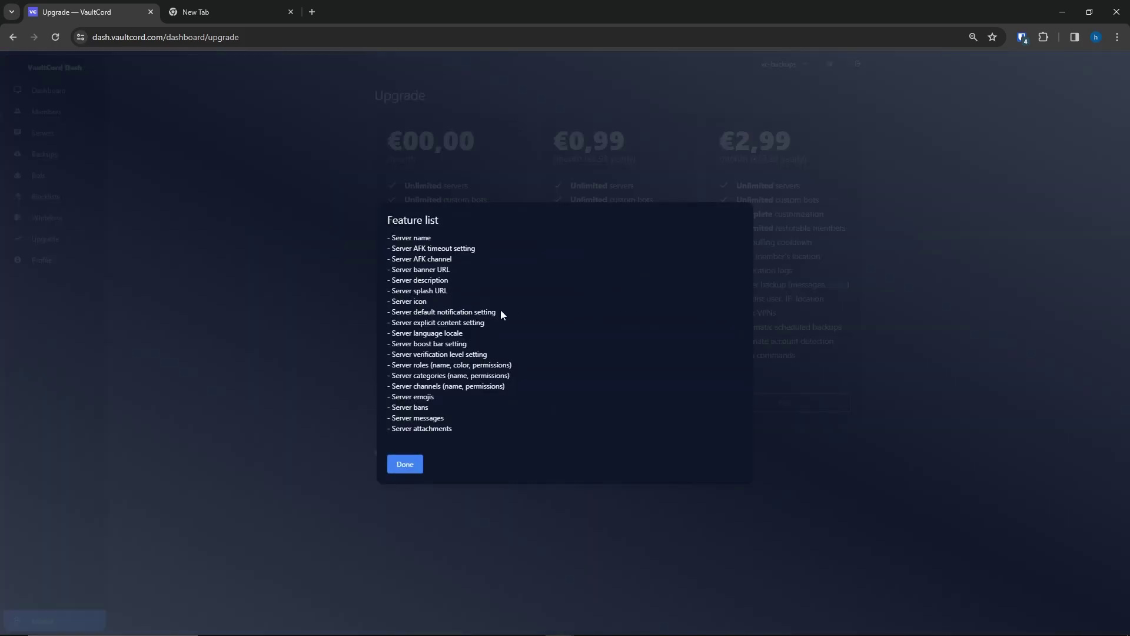
key("ctrl+0")
left_click_drag(398, 433, 458, 438)
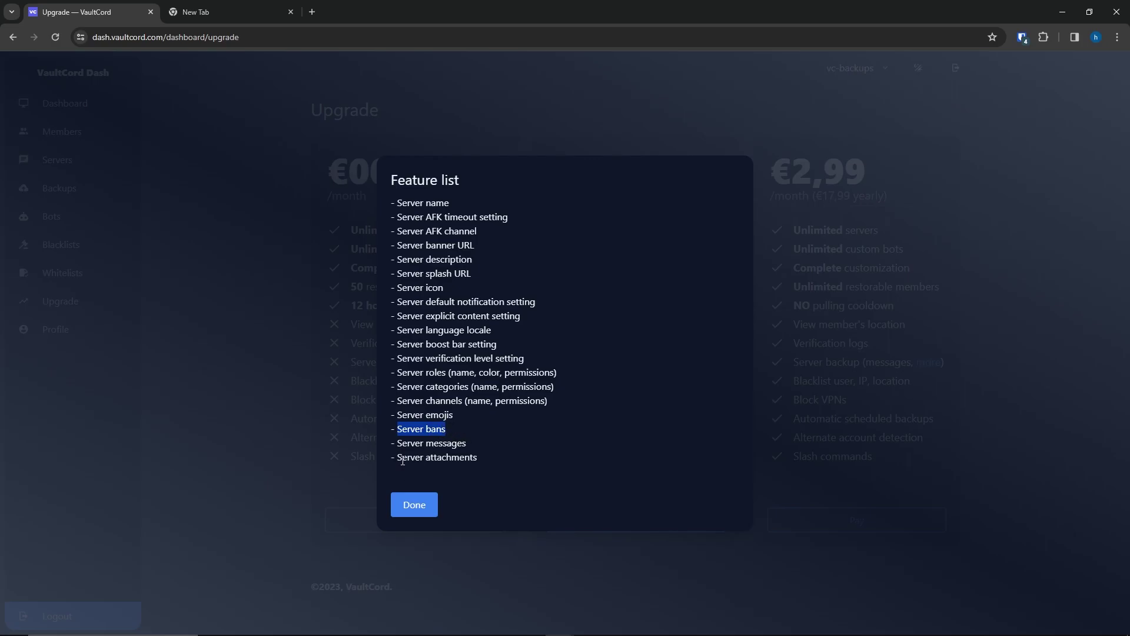
left_click_drag(403, 461, 498, 455)
left_click_drag(469, 409, 410, 227)
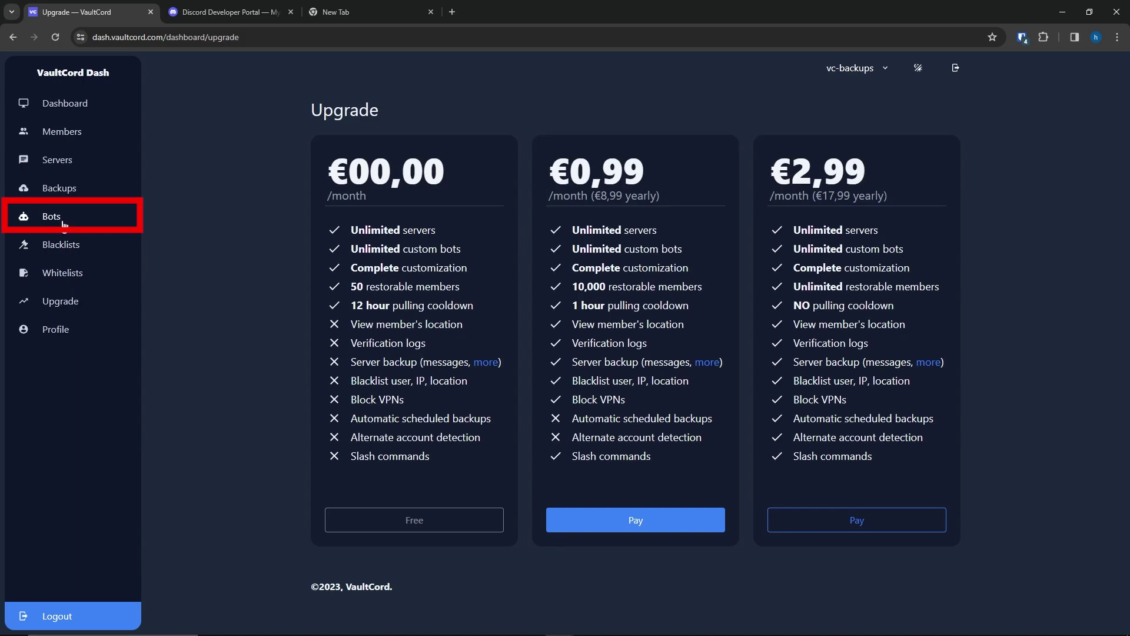
Start creating a new bot named backup from the Bots section.
left_click(63, 222)
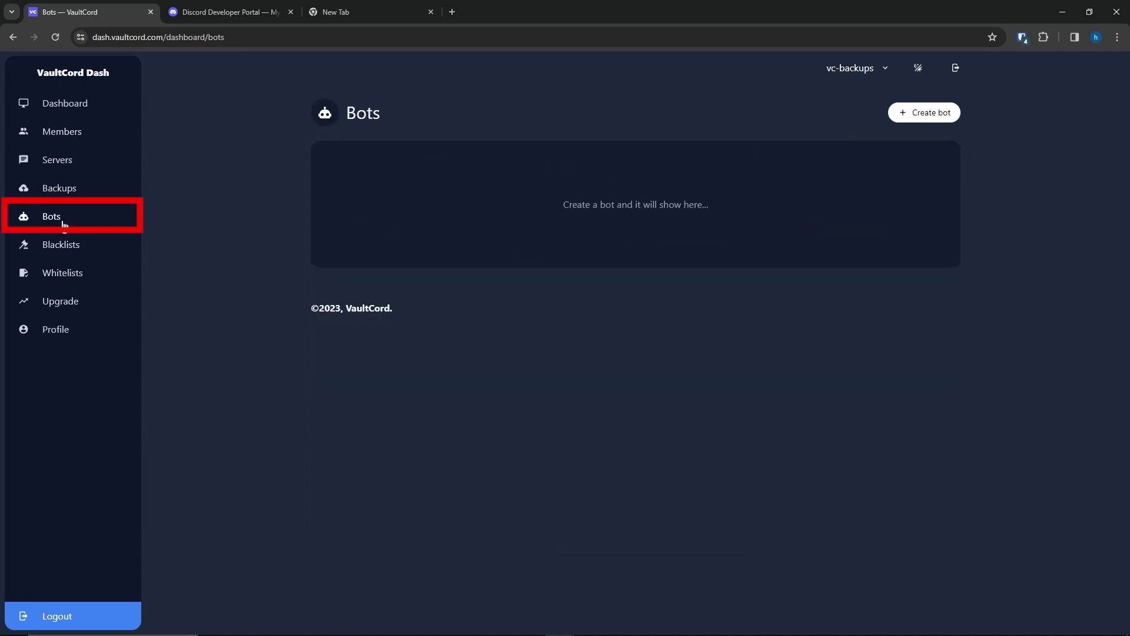
left_click(925, 113)
type("bac")
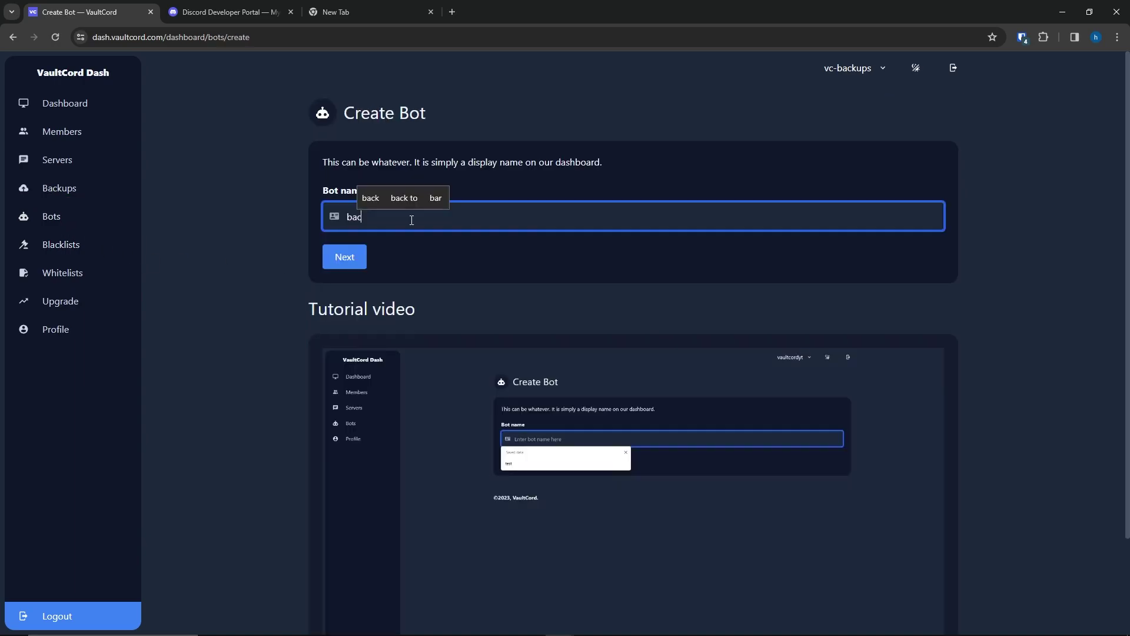
type("kup")
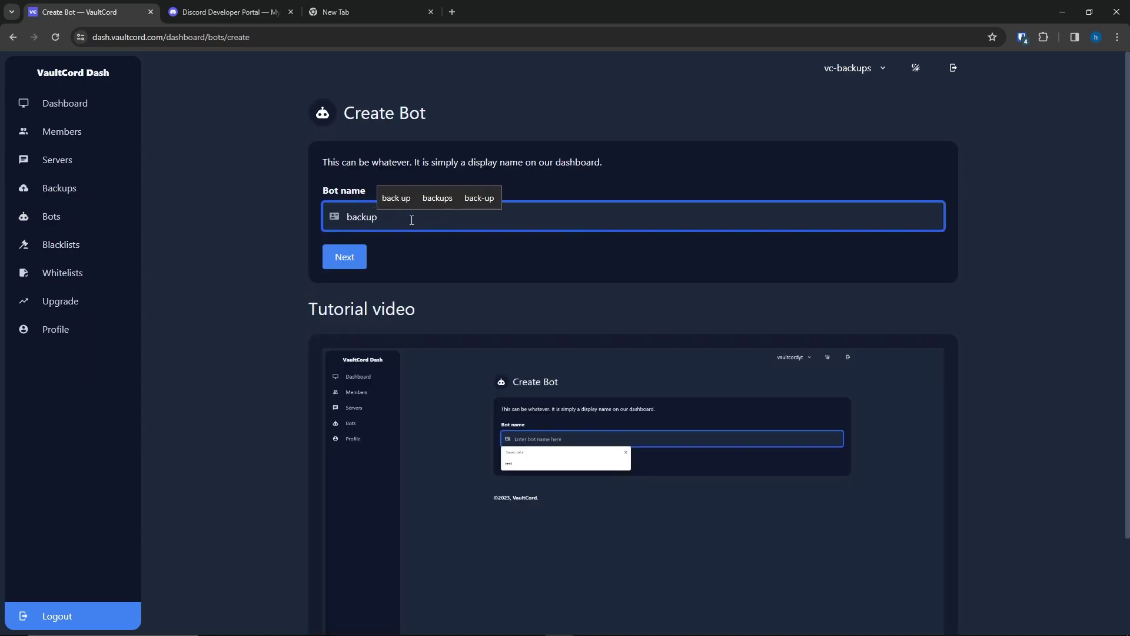
Submit the bot name, then reset and copy the backup bot's token in the Developer Portal.
left_click(357, 258)
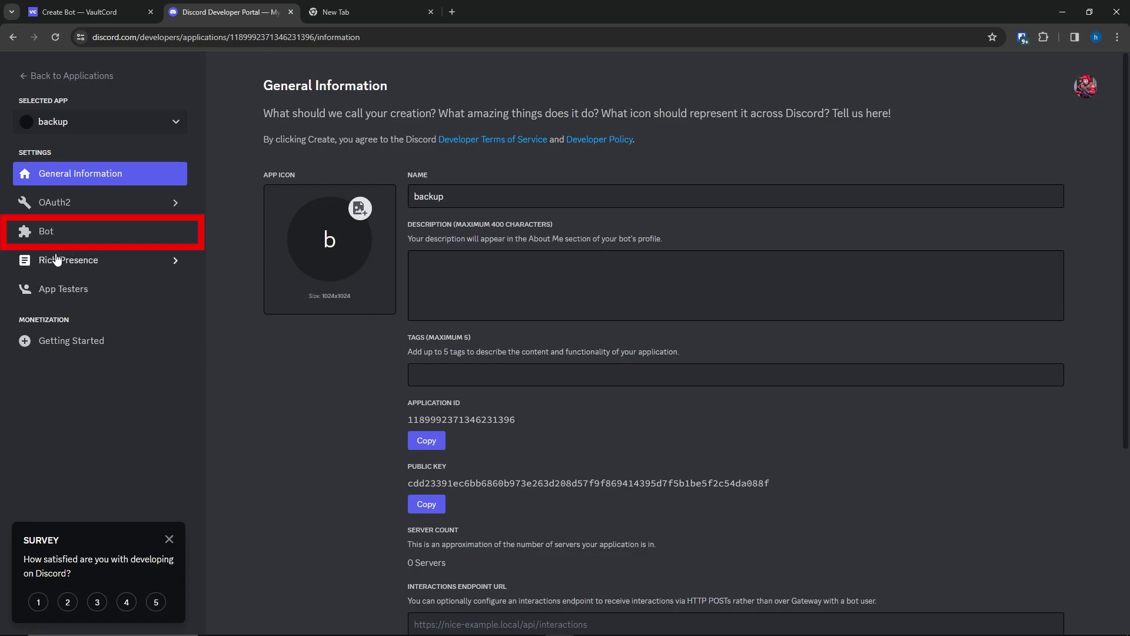
left_click(43, 236)
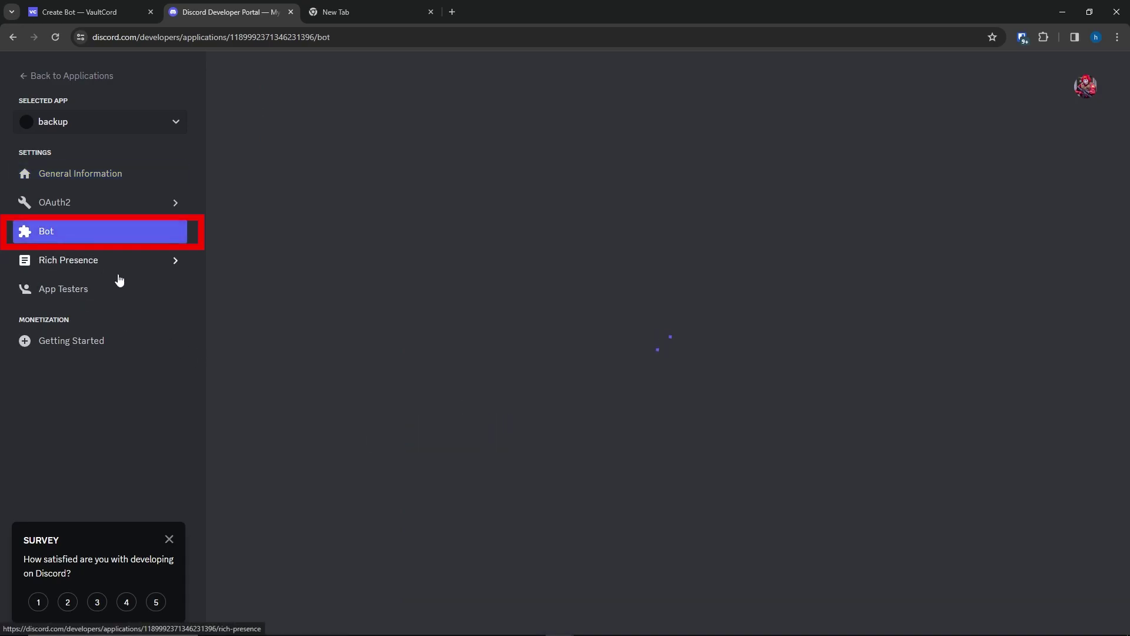
left_click(466, 321)
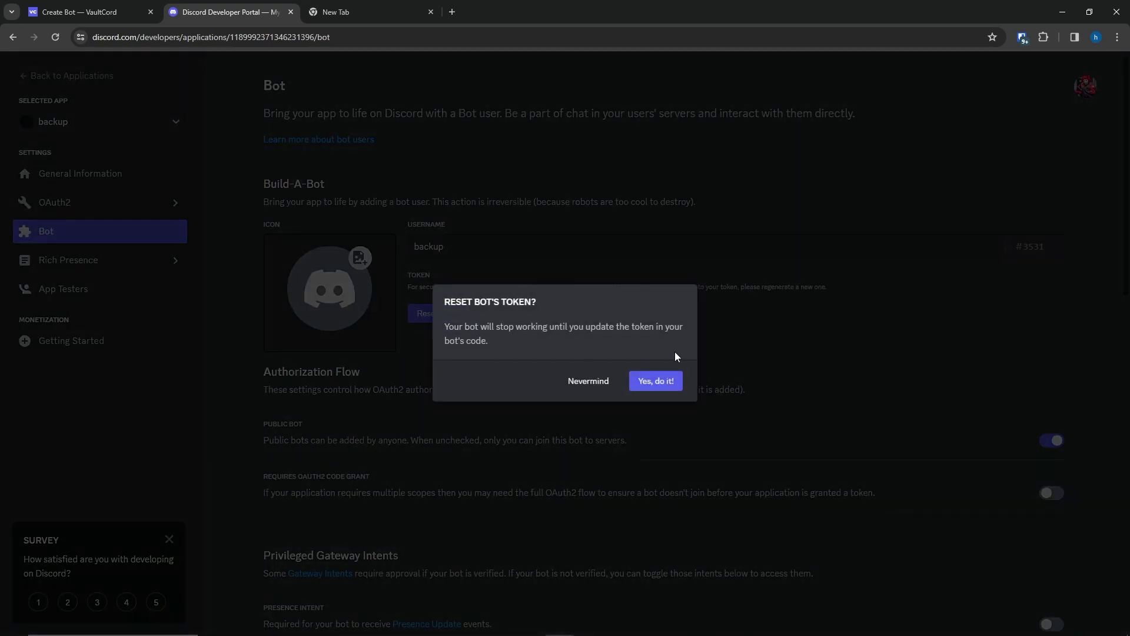
left_click(655, 381)
left_click(427, 363)
Paste the new token into VaultCord's Discord bot token field and advance to the client secret step.
left_click(80, 12)
left_click(358, 352)
key("ctrl+v")
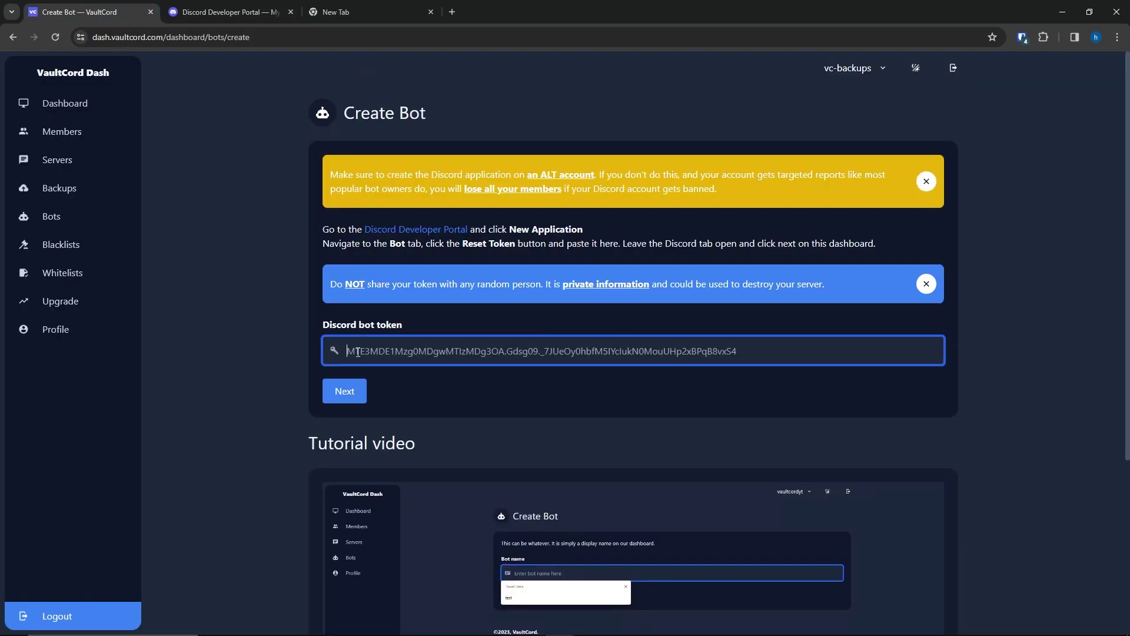
right_click(357, 352)
left_click(400, 179)
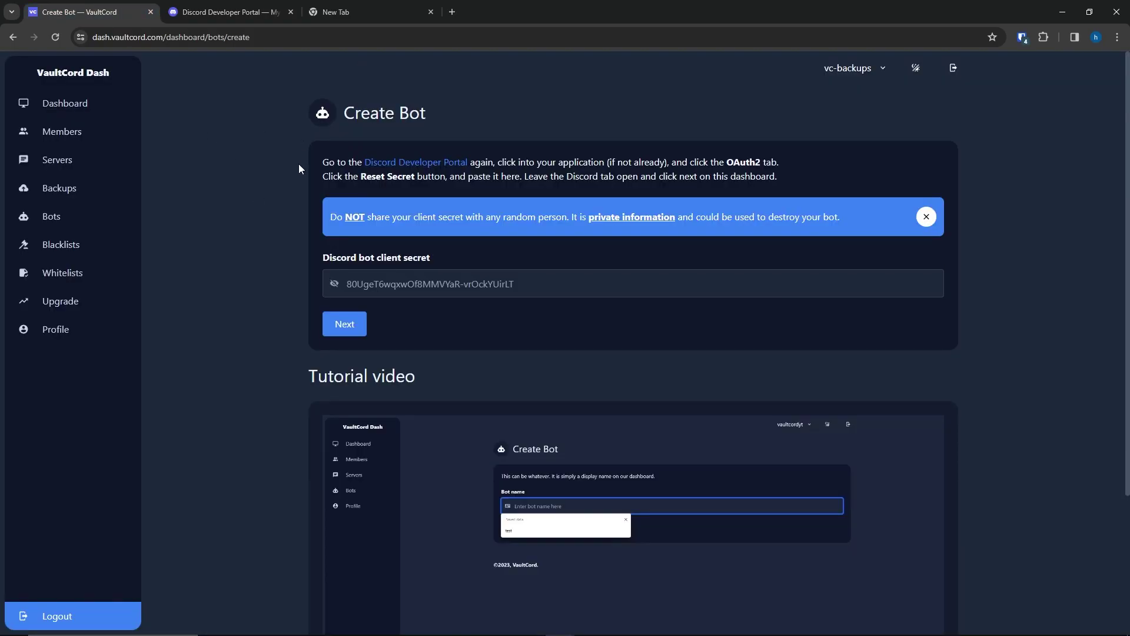
left_click(220, 13)
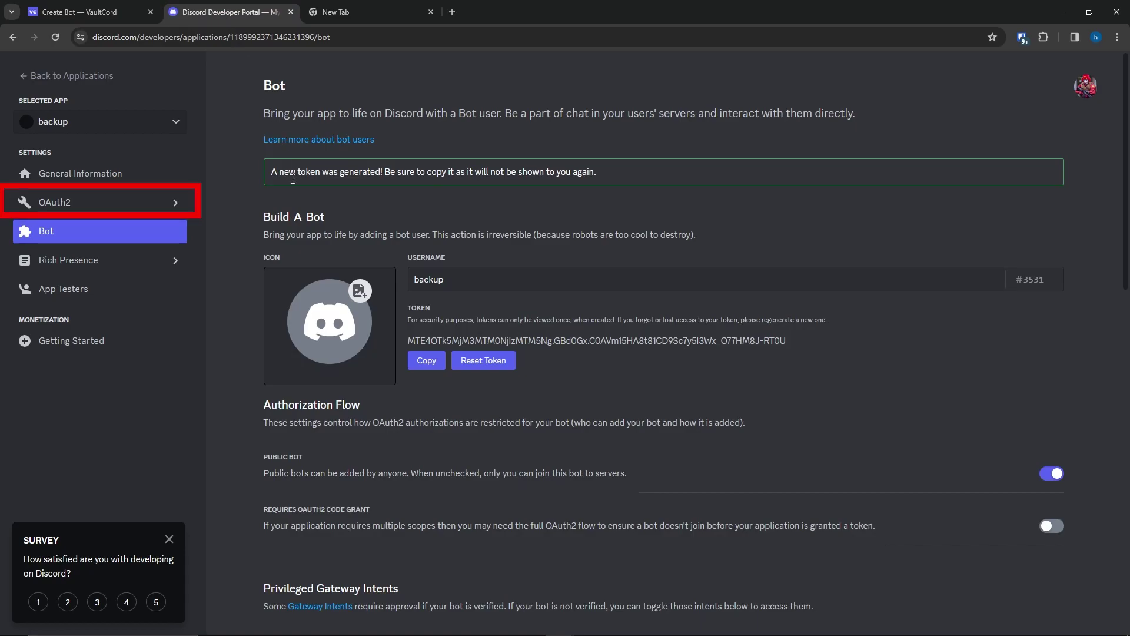
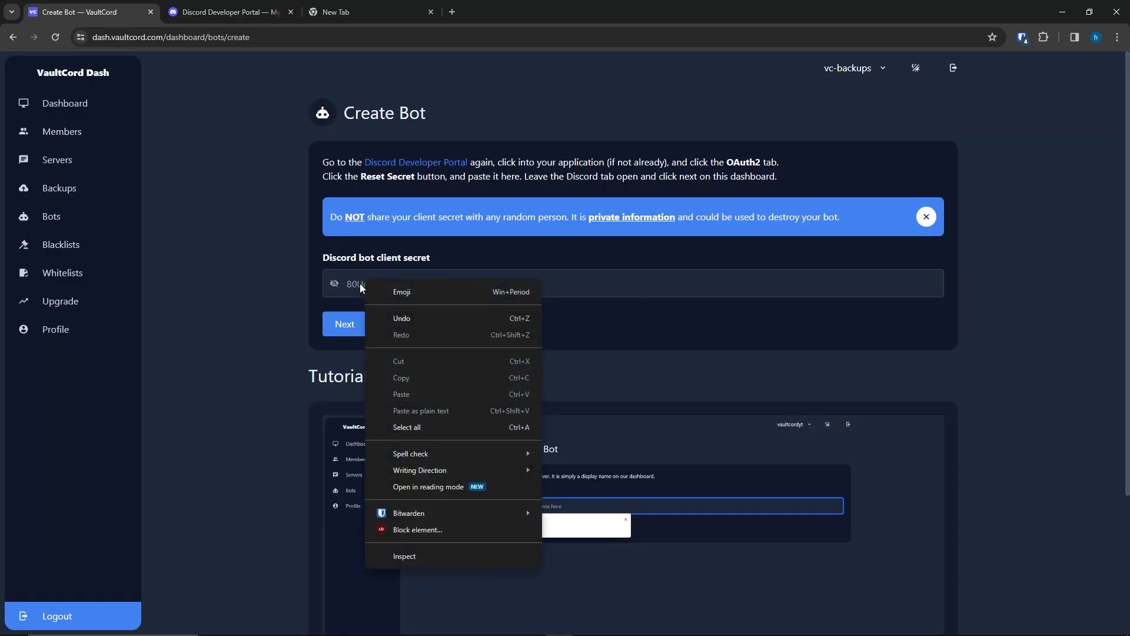
Paste the freshly reset client secret into the Create Bot form's secret field.
left_click(404, 386)
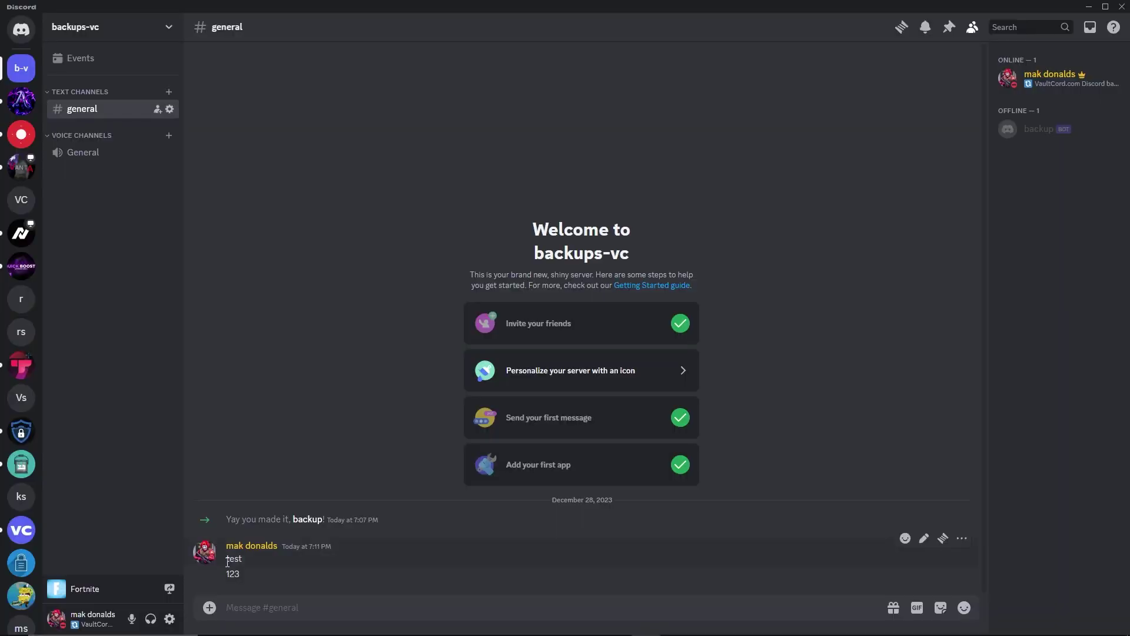
left_click_drag(227, 562, 254, 589)
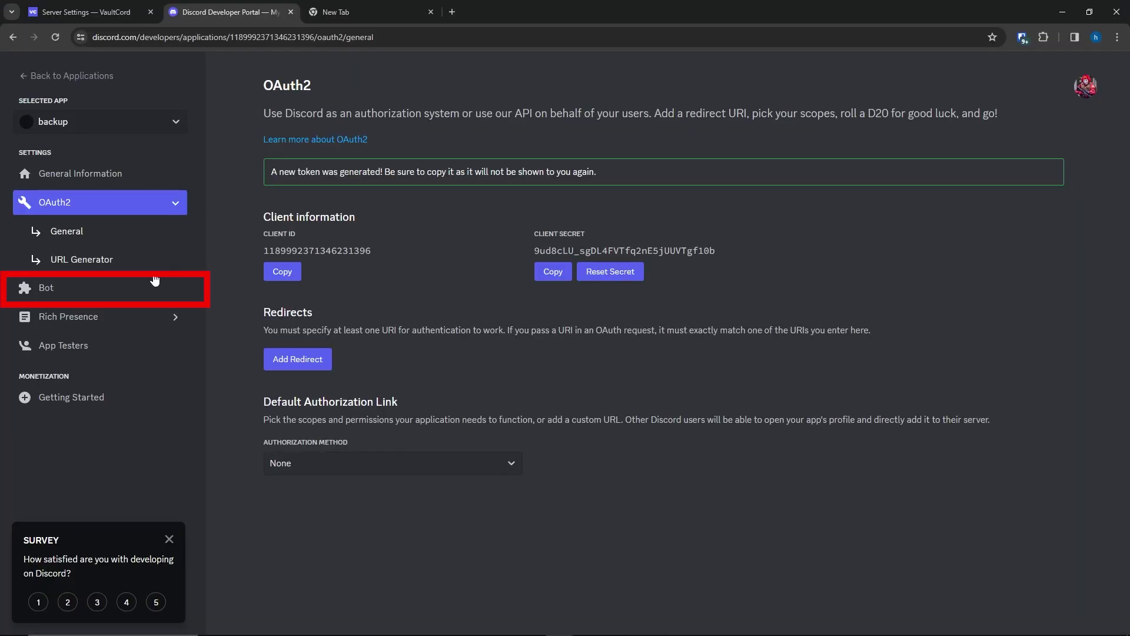
Turn on the Message Content privileged intent on the Bot page and save.
left_click(37, 291)
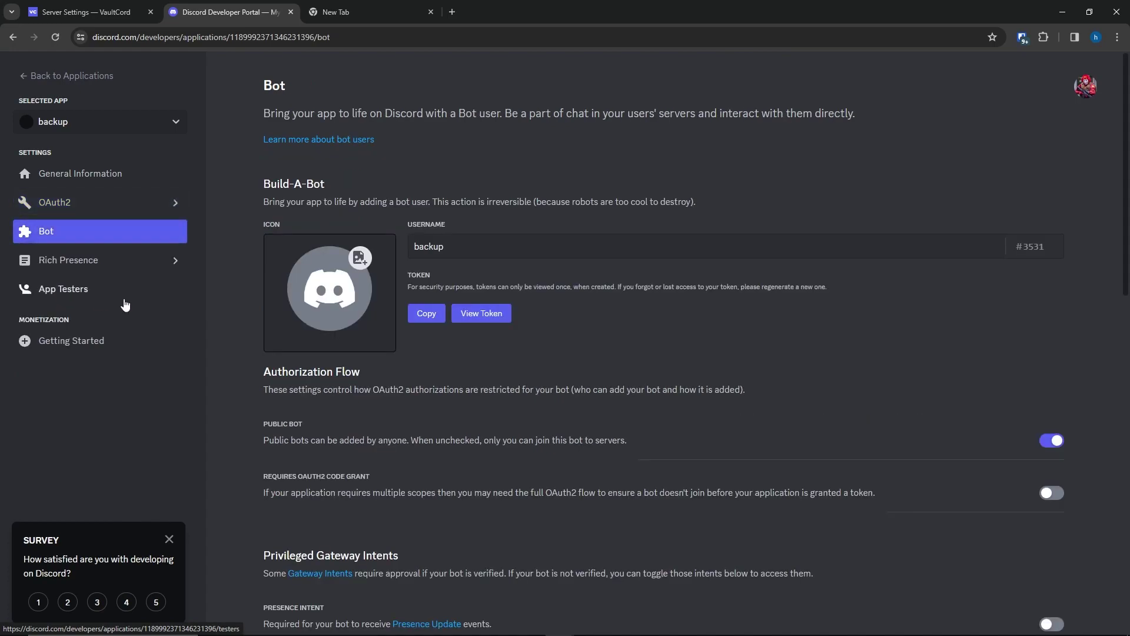
scroll(416, 315, "down", 5)
scroll(385, 301, "down", 1)
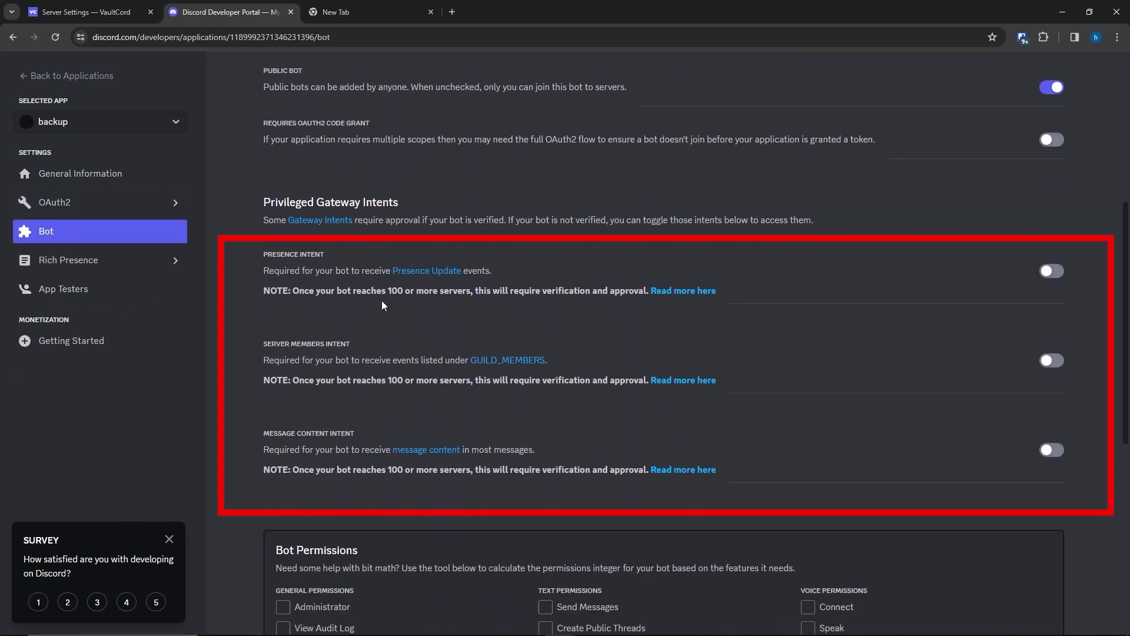
left_click(1053, 450)
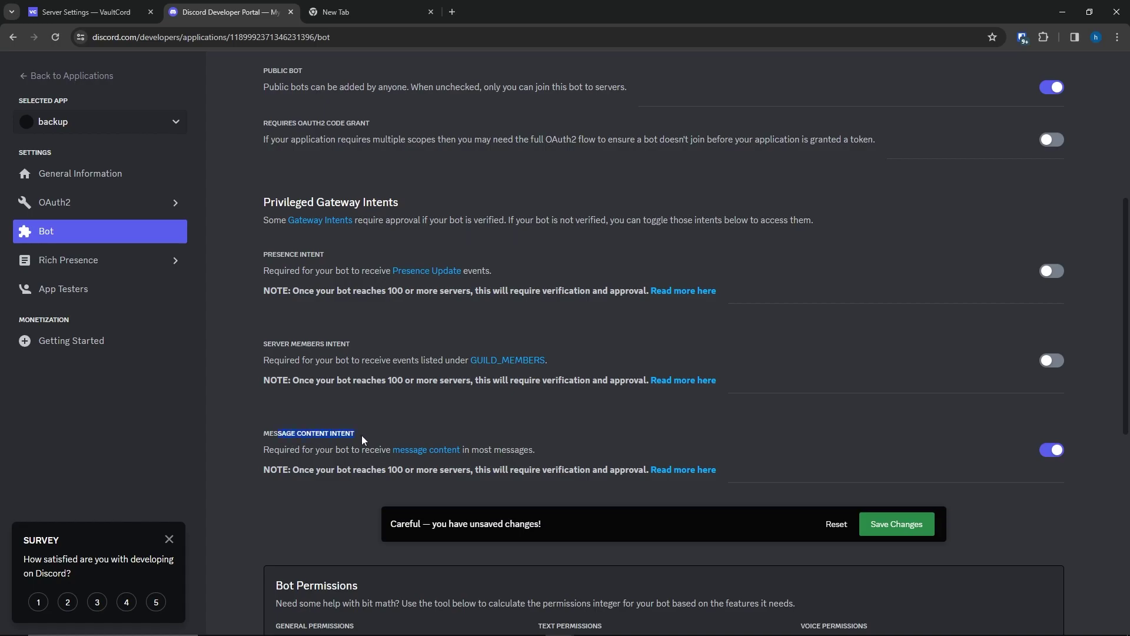
left_click(897, 524)
Turn on the Server Members intent and save the change.
scroll(1068, 309, "down", 1)
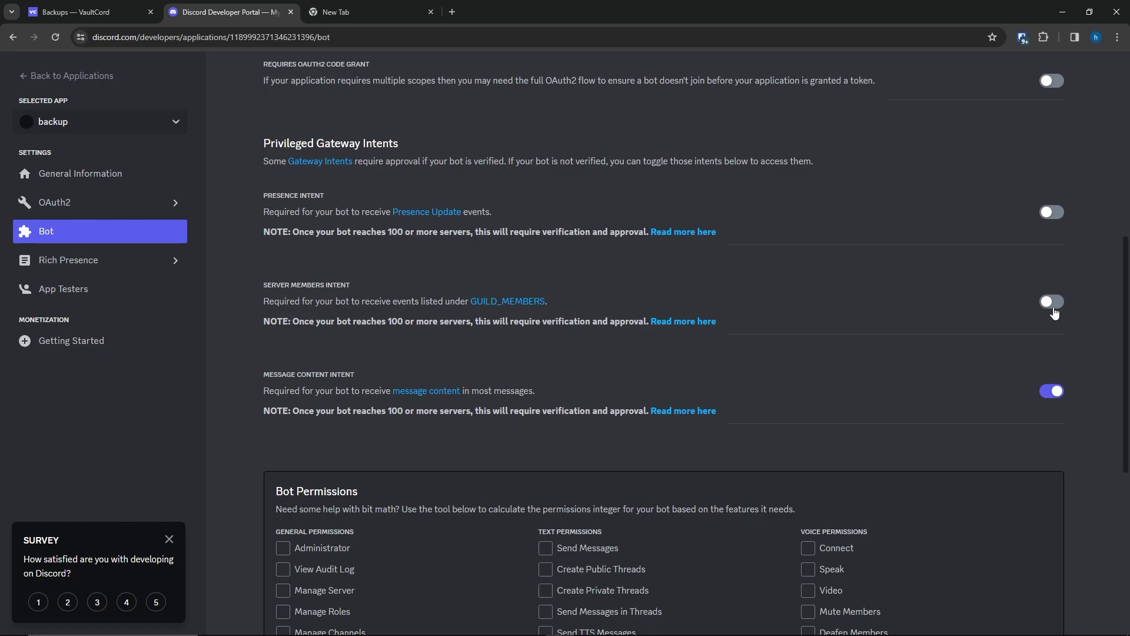
left_click(1052, 302)
triple_click(273, 285)
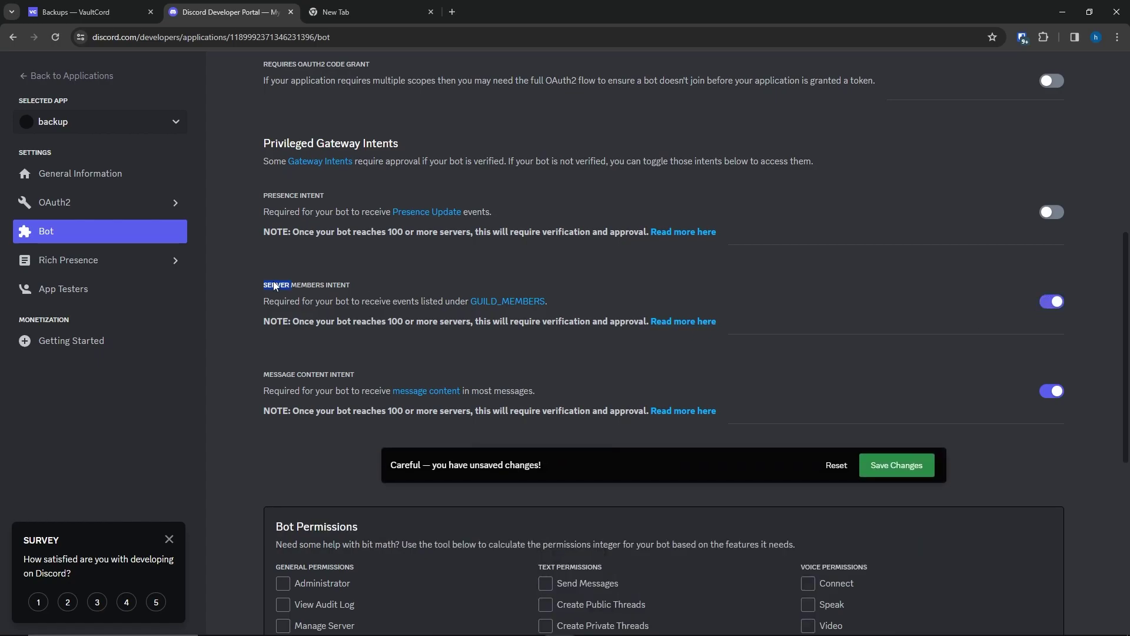
left_click(895, 468)
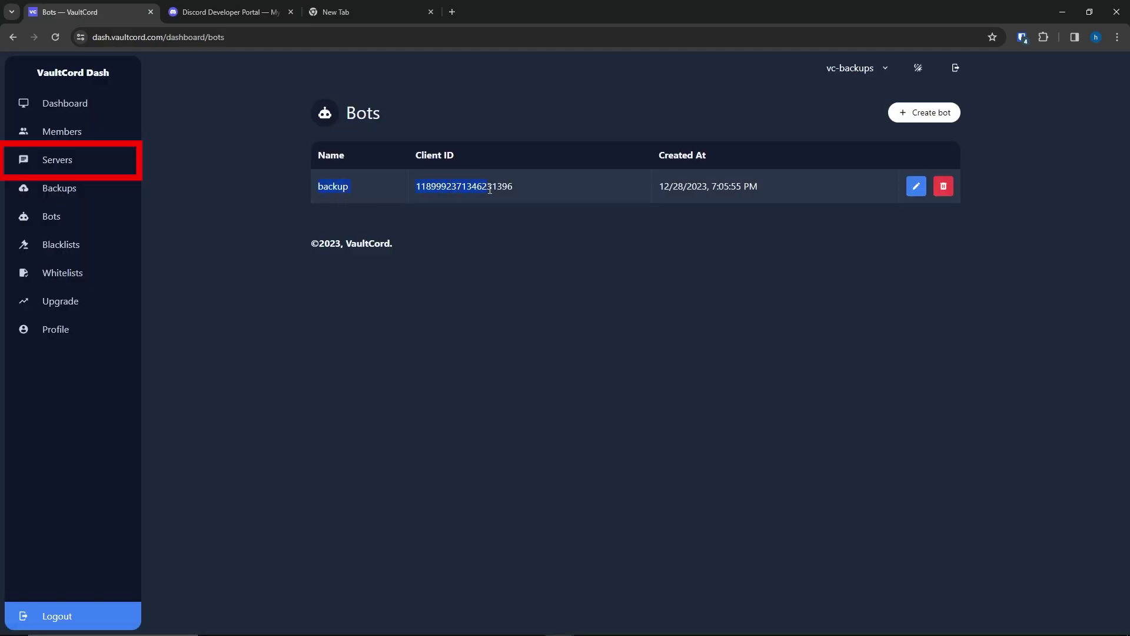
Create a server entry named backup server and invite the bot to Discord.
left_click(260, 216)
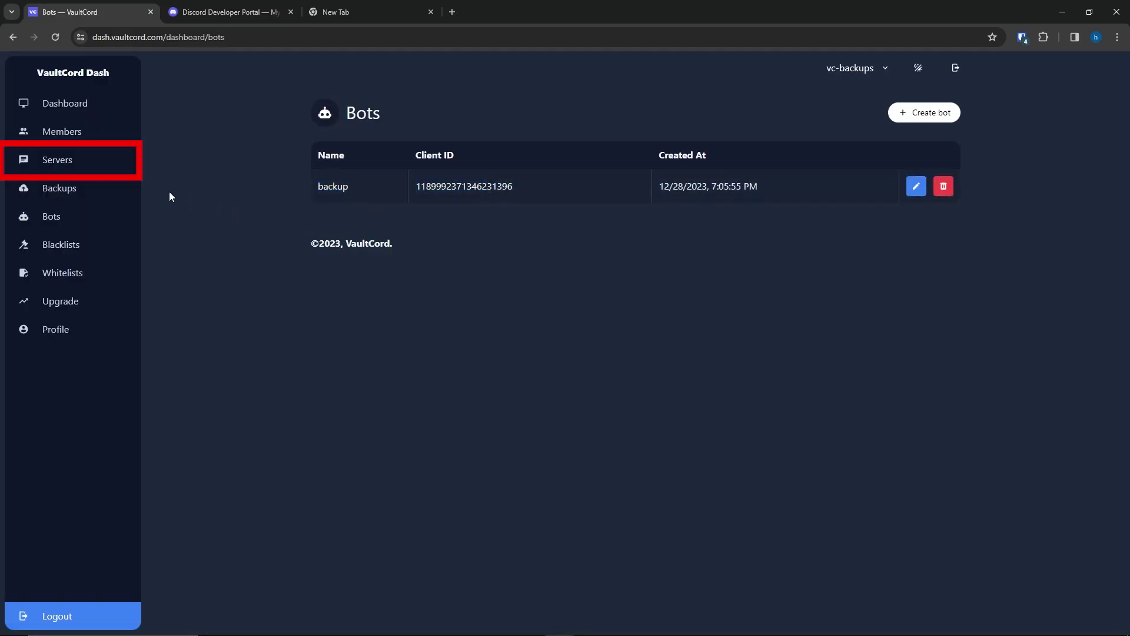
left_click(77, 165)
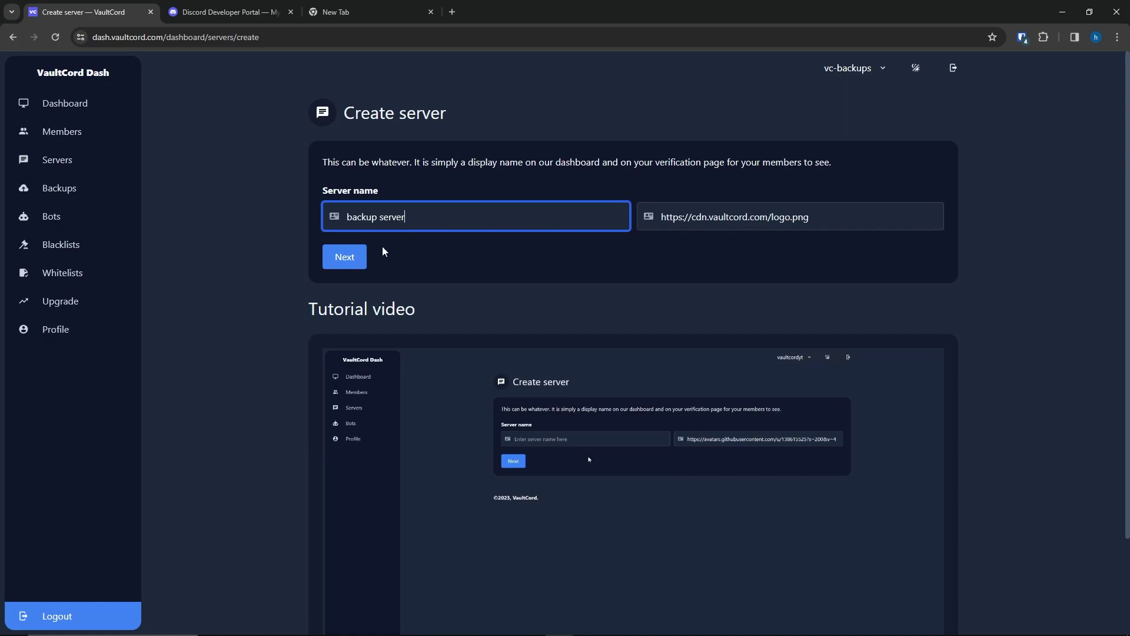
left_click(346, 259)
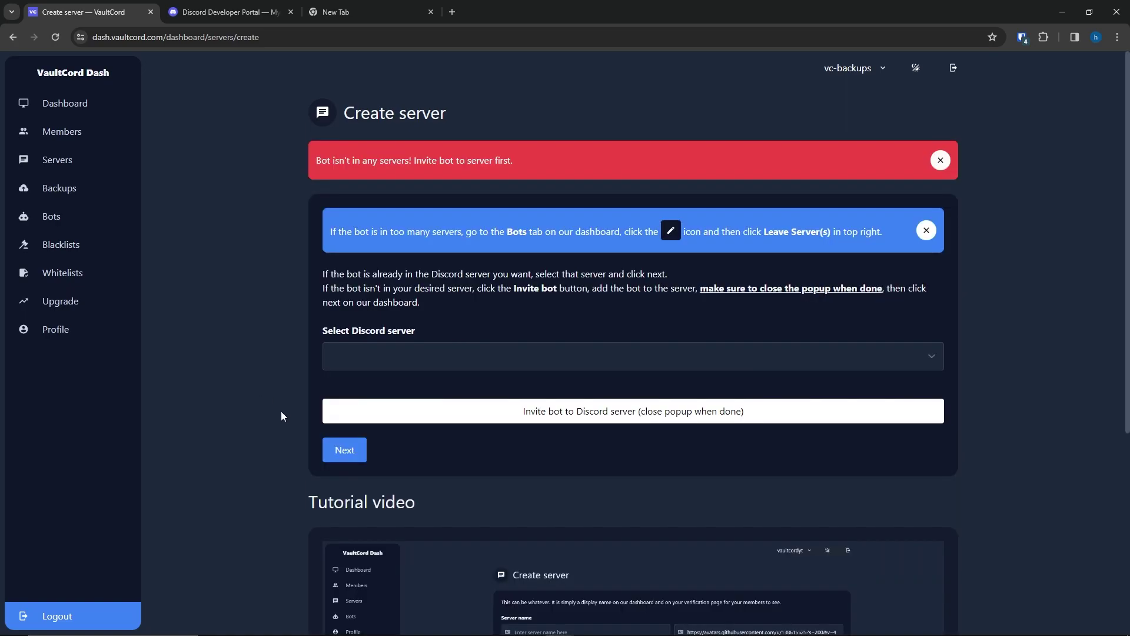
left_click(499, 417)
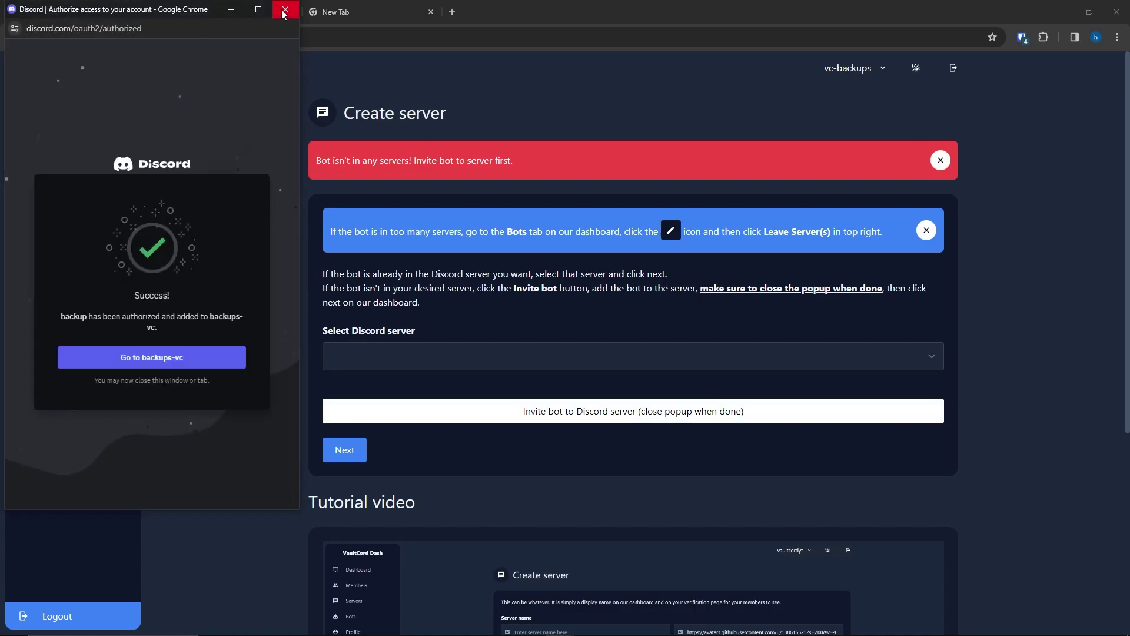
left_click(285, 13)
Skip the verify role, choose automatic domain google.com, and finish creating the server.
left_click(345, 450)
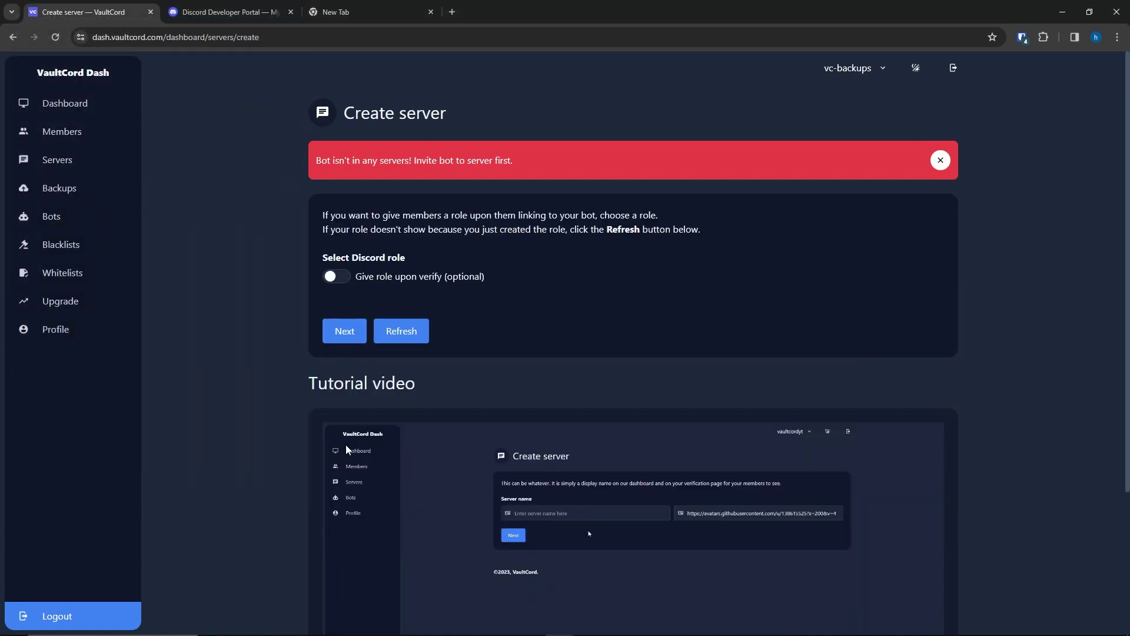
left_click(345, 331)
left_click(402, 258)
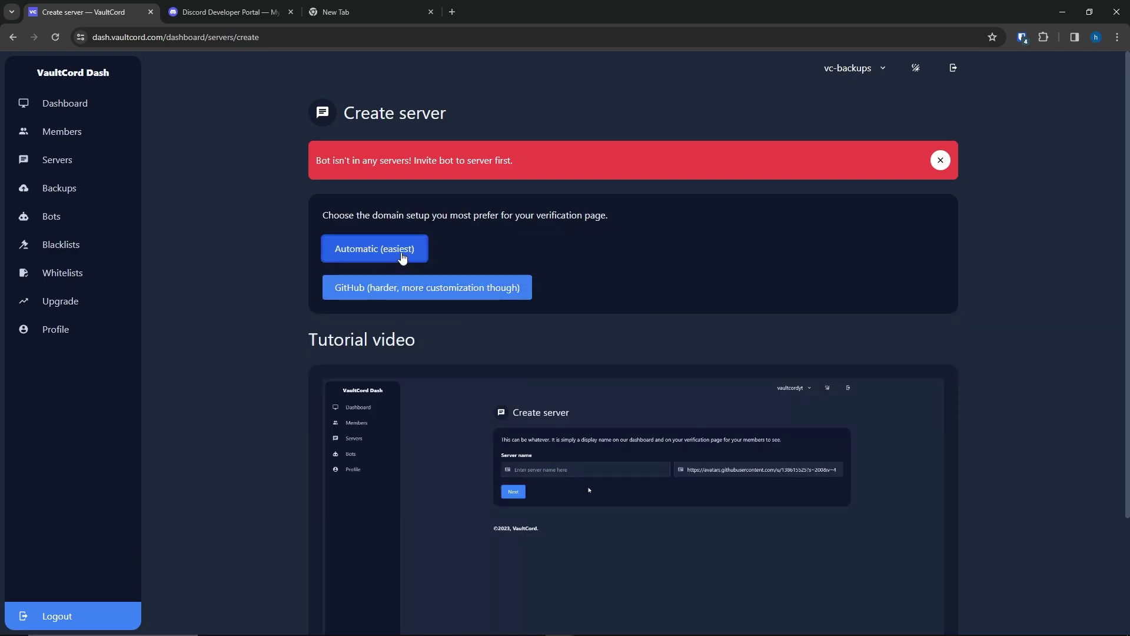
left_click(419, 274)
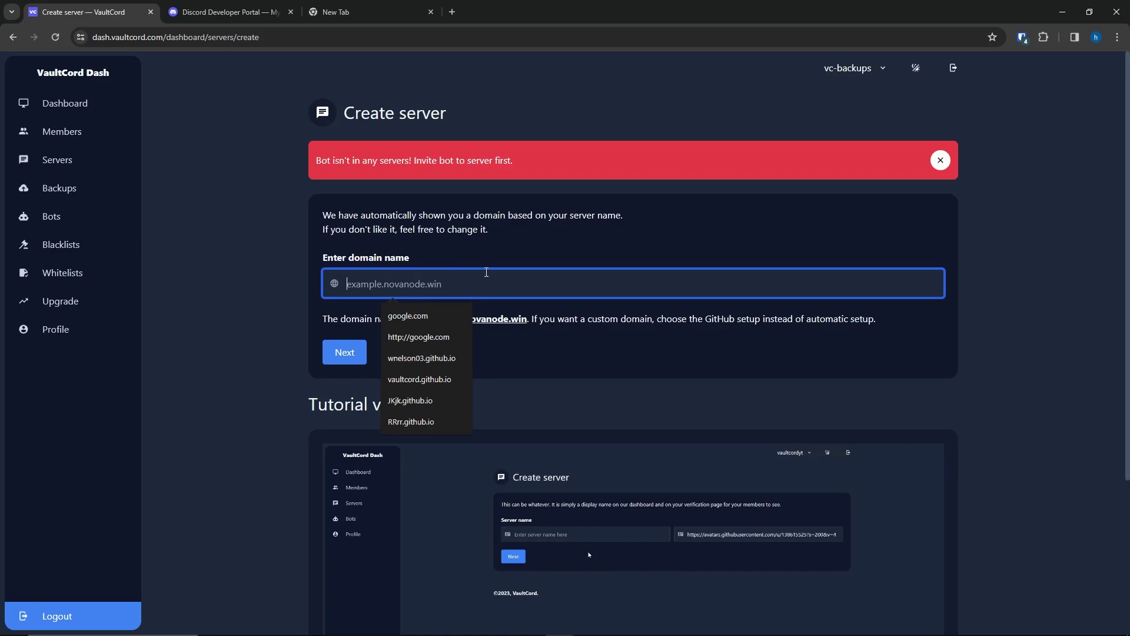
left_click(408, 316)
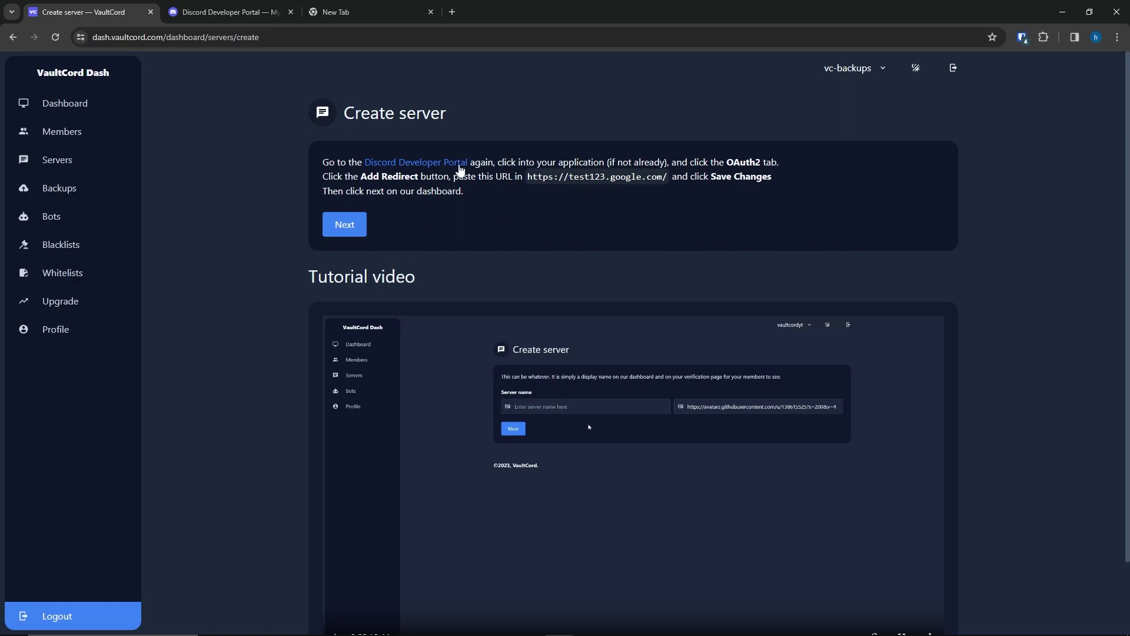
left_click(350, 235)
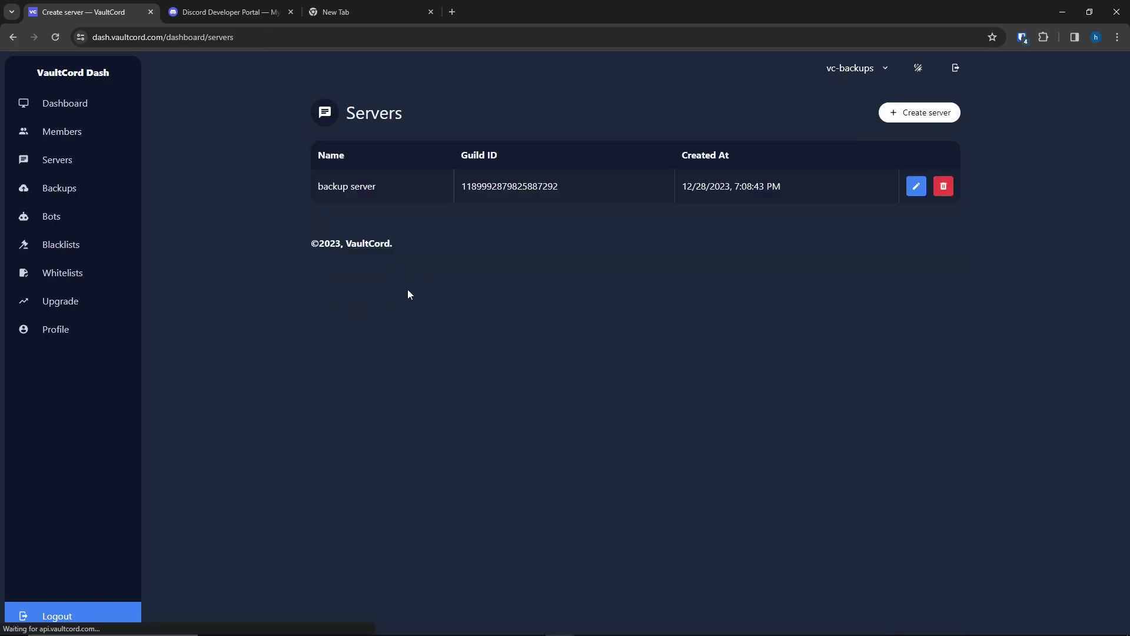
Check the backup bot's profile in the backups-vc Discord server.
key("alt+Tab")
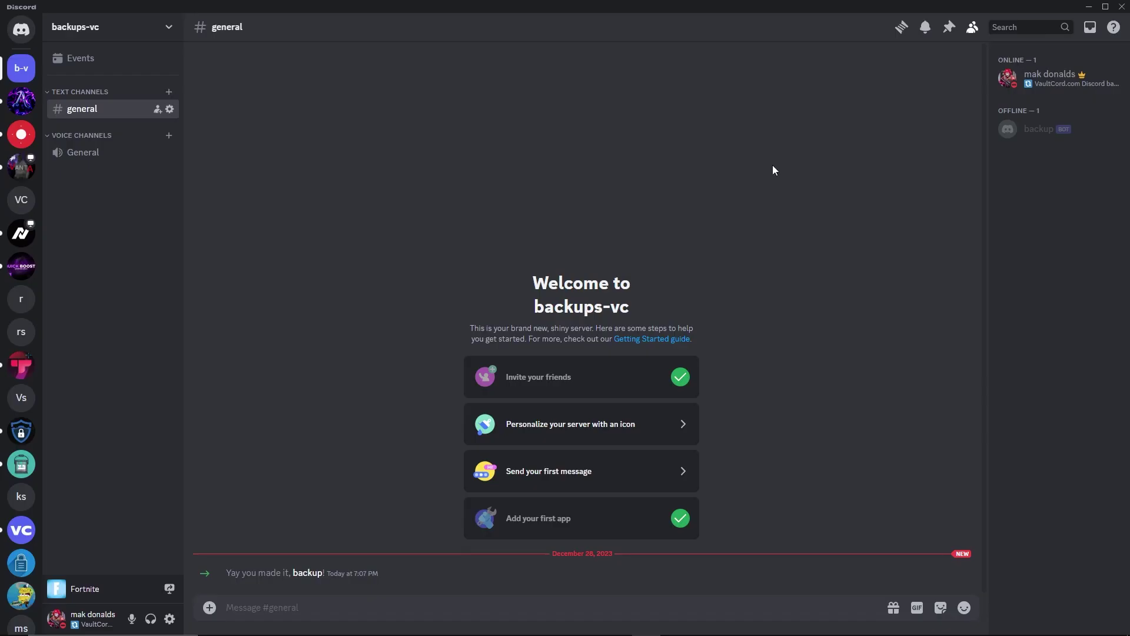
left_click(1042, 139)
left_click(629, 200)
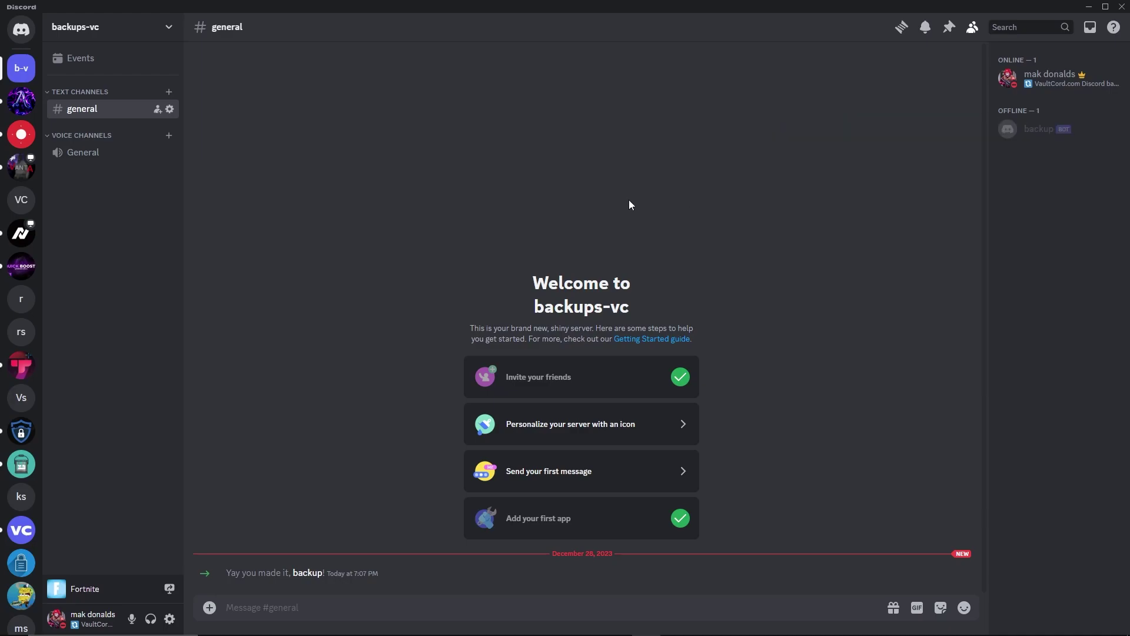
Drag the backup role above king and queen in Roles and save the order.
left_click(100, 27)
left_click(136, 105)
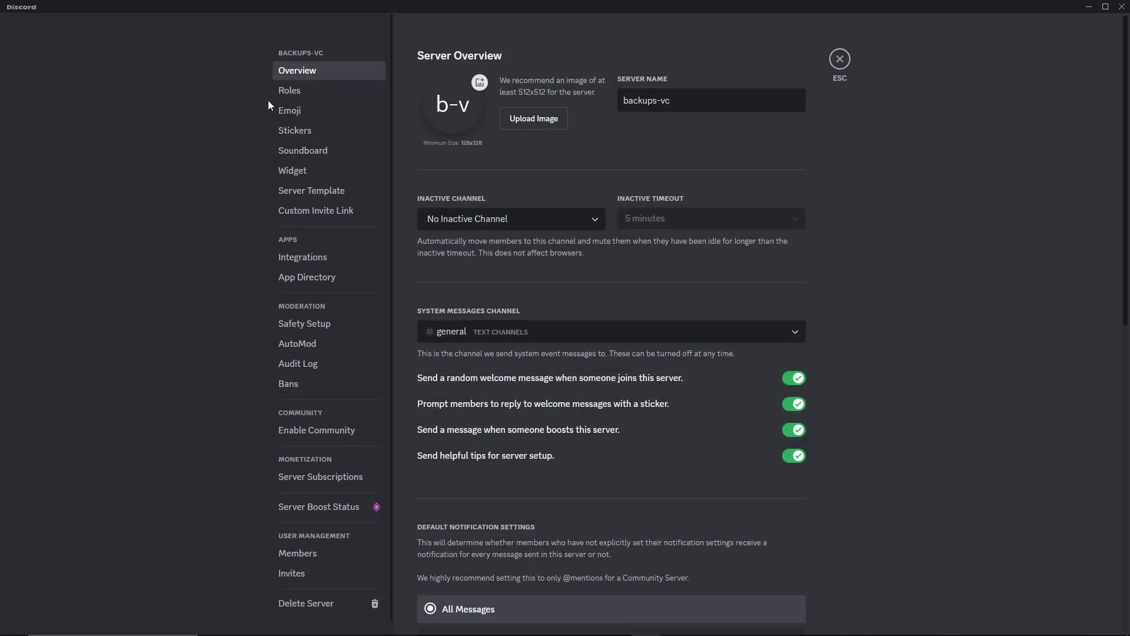
left_click(287, 88)
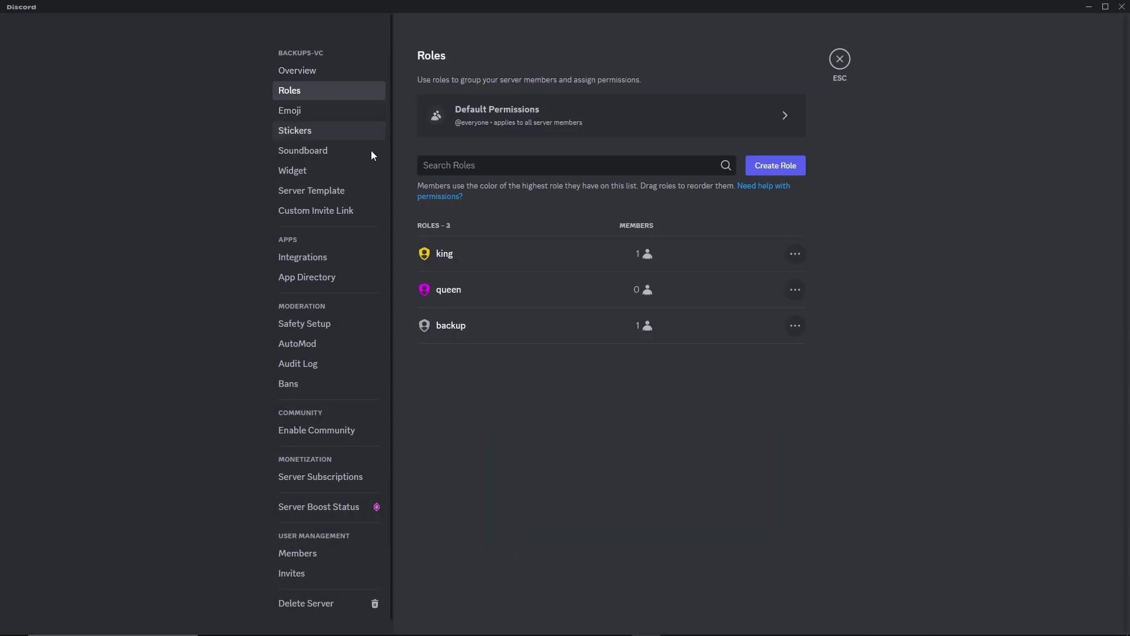
left_click(438, 330)
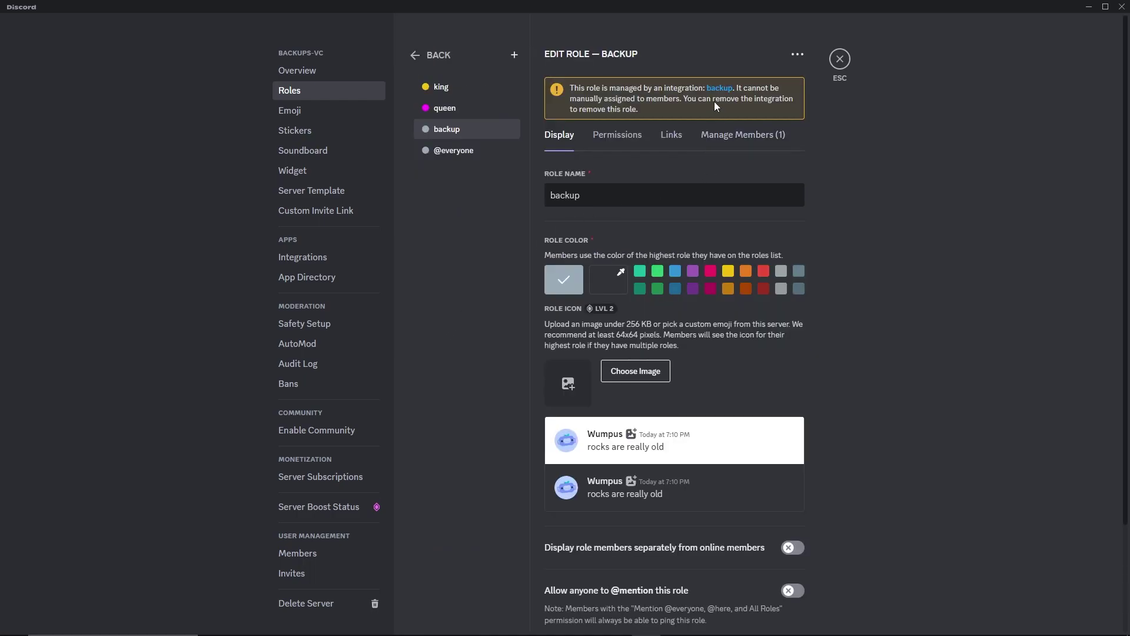
left_click_drag(483, 129, 488, 87)
left_click(758, 611)
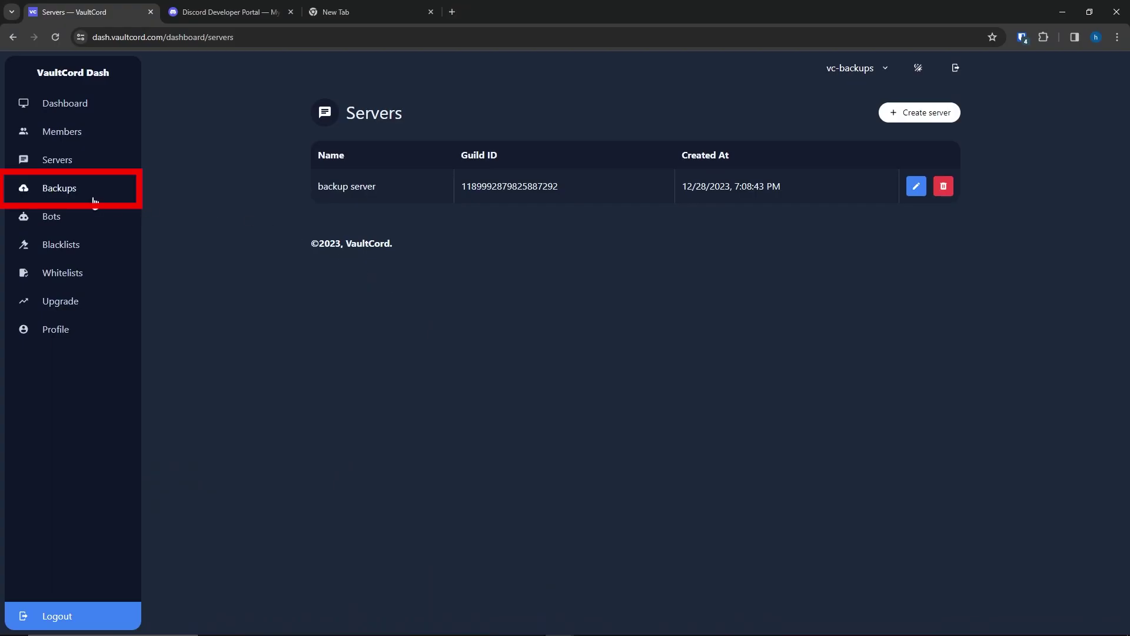
Create a new backup of backup server from the Backups page.
left_click(86, 196)
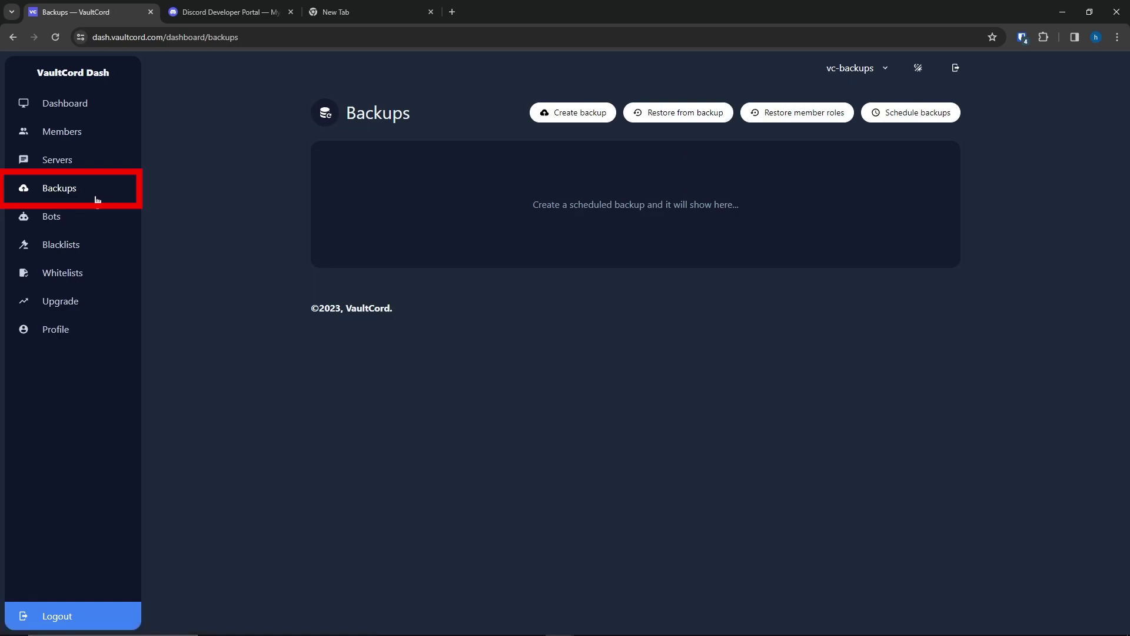
left_click(569, 117)
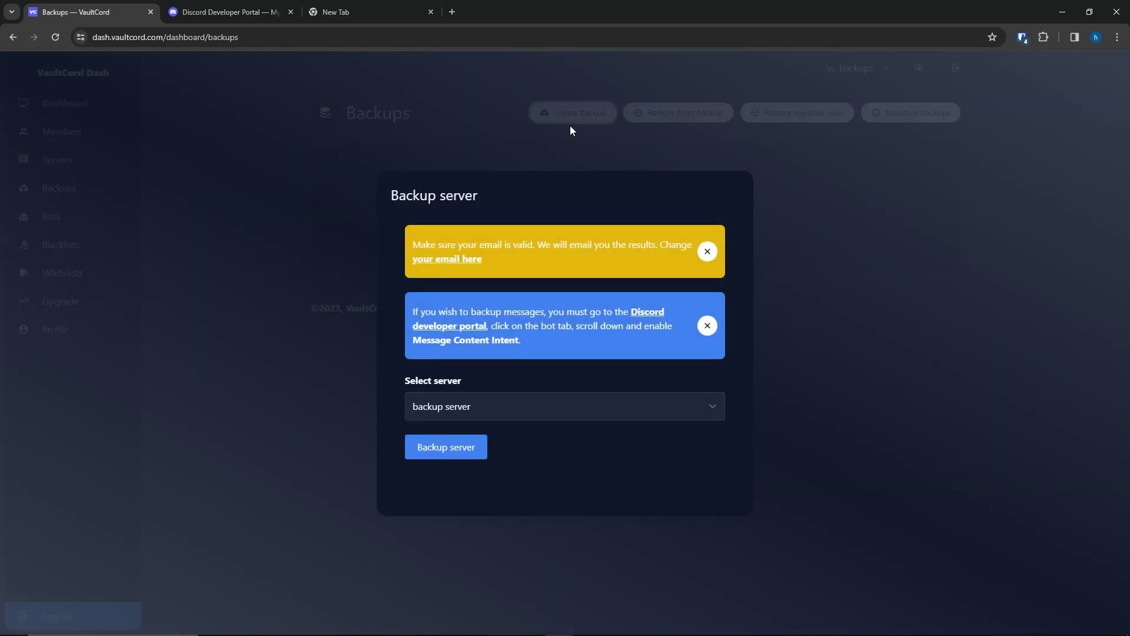
left_click(439, 448)
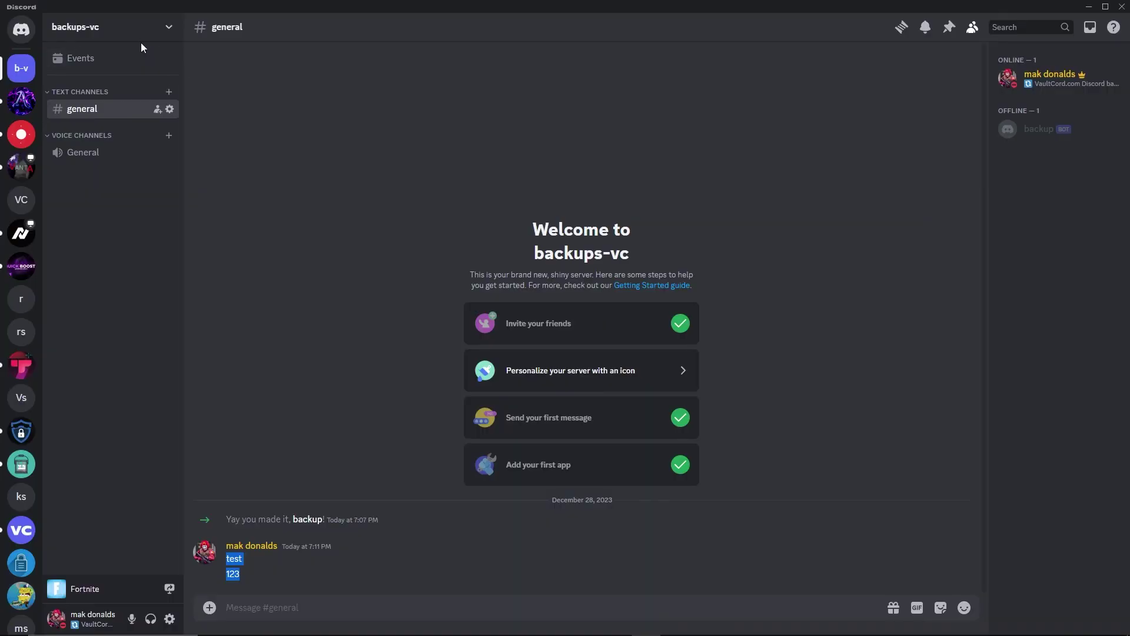
Delete the backups-vc server from its Server Settings.
left_click(131, 34)
left_click(144, 104)
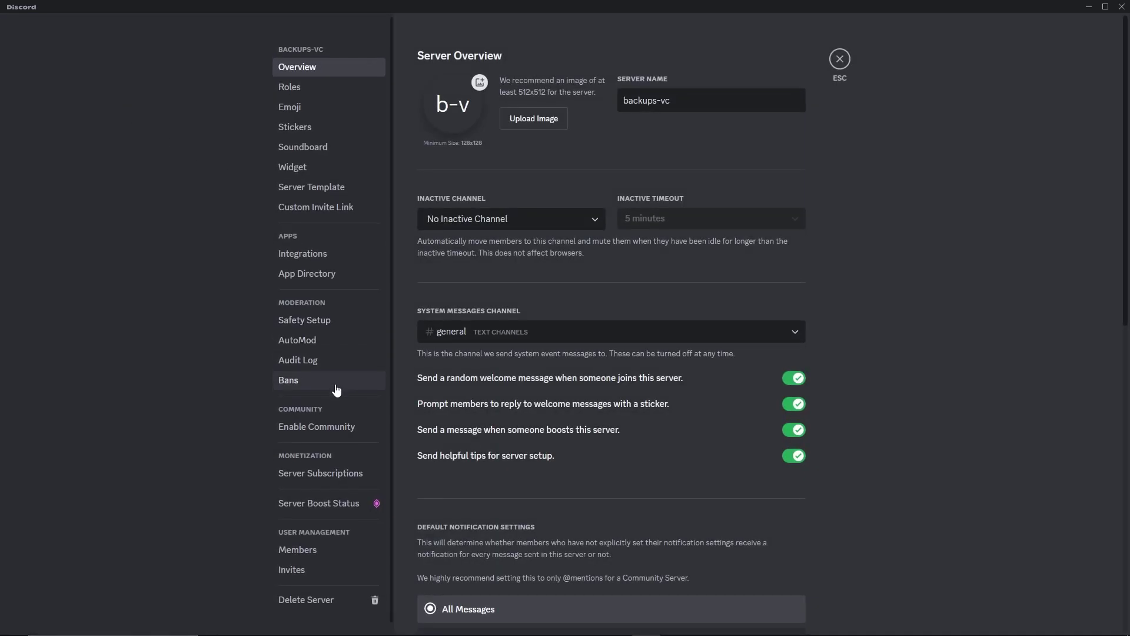
scroll(337, 389, "down", 1)
left_click(330, 589)
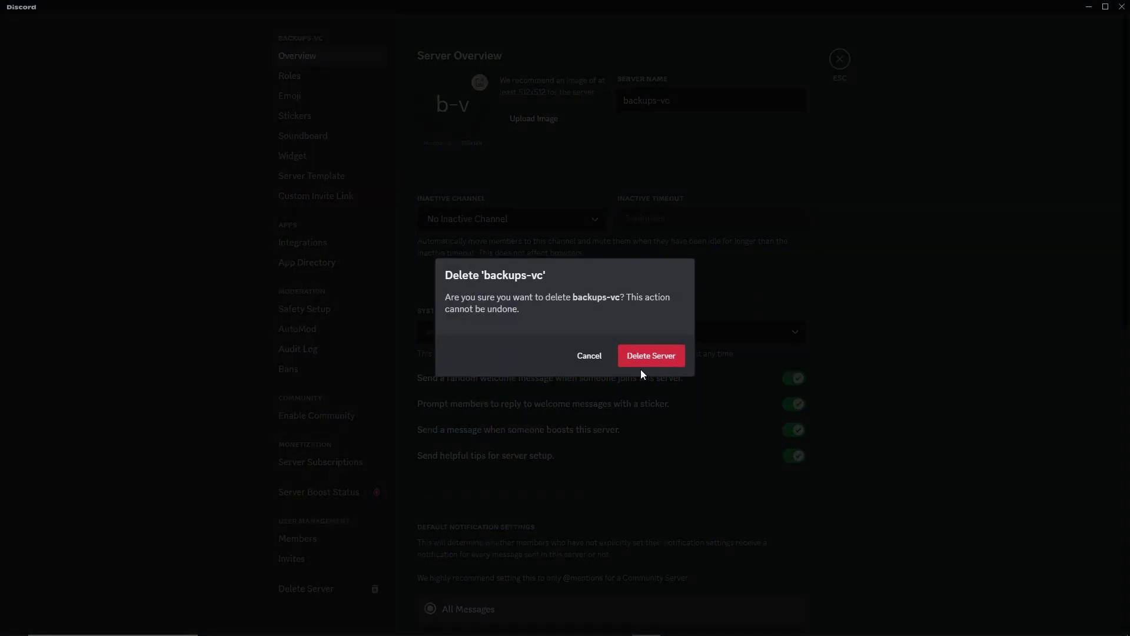
left_click(642, 362)
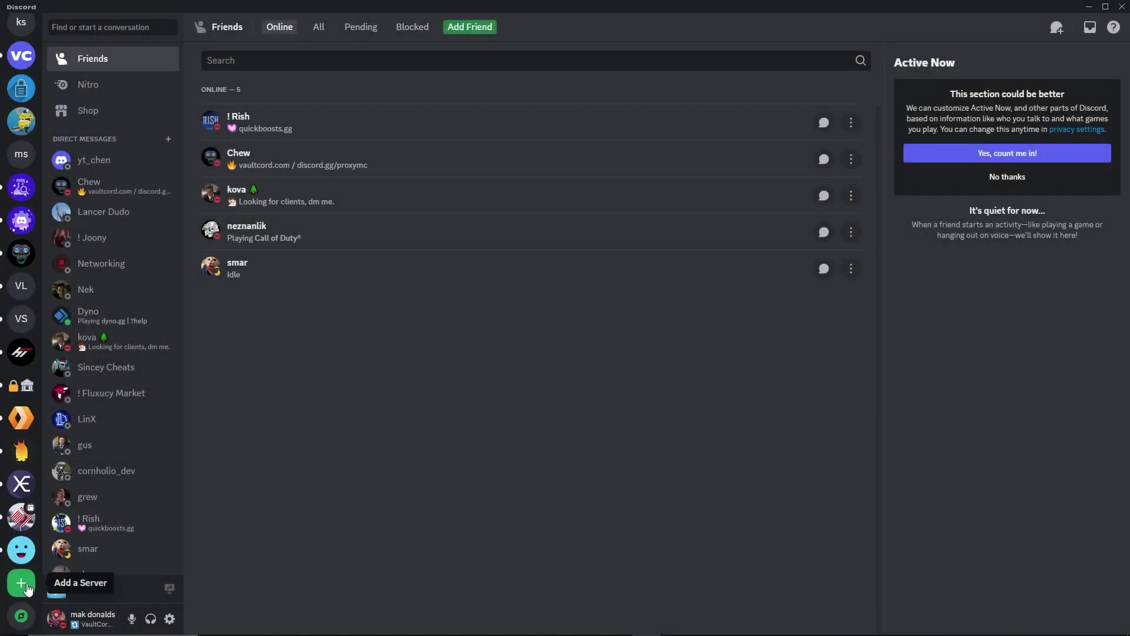
Create a new server of your own named 'backup server revived'.
left_click(21, 583)
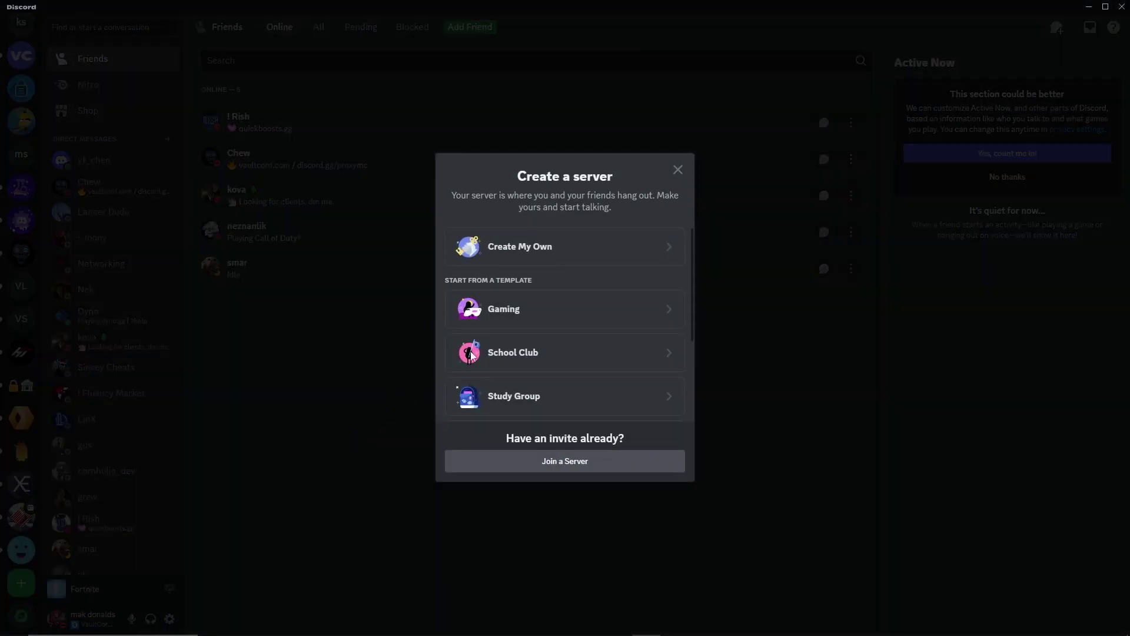
left_click(603, 257)
left_click(548, 334)
type("backup server revived")
key("Return")
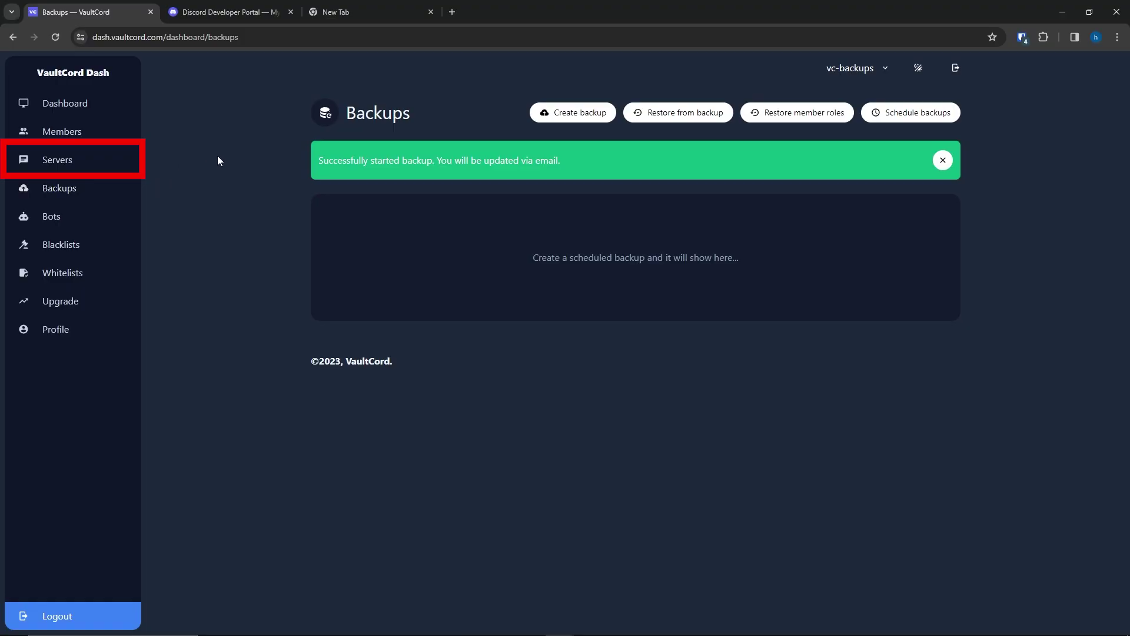
Edit backup server's settings and enable changing its linked Guild ID.
left_click(53, 168)
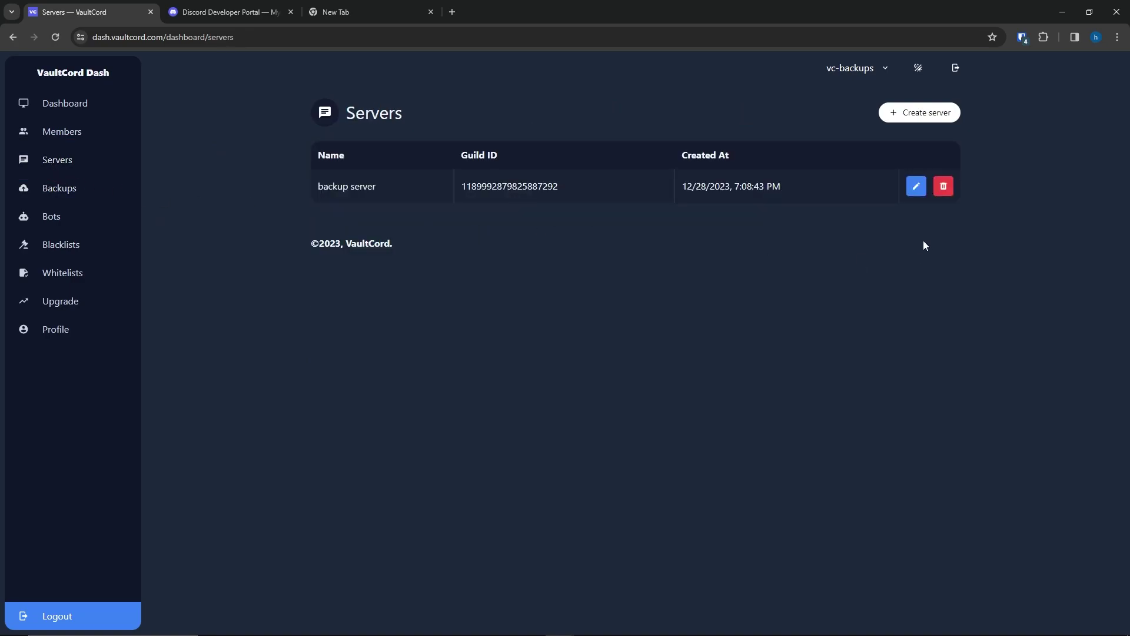
left_click(917, 188)
scroll(544, 323, "down", 4)
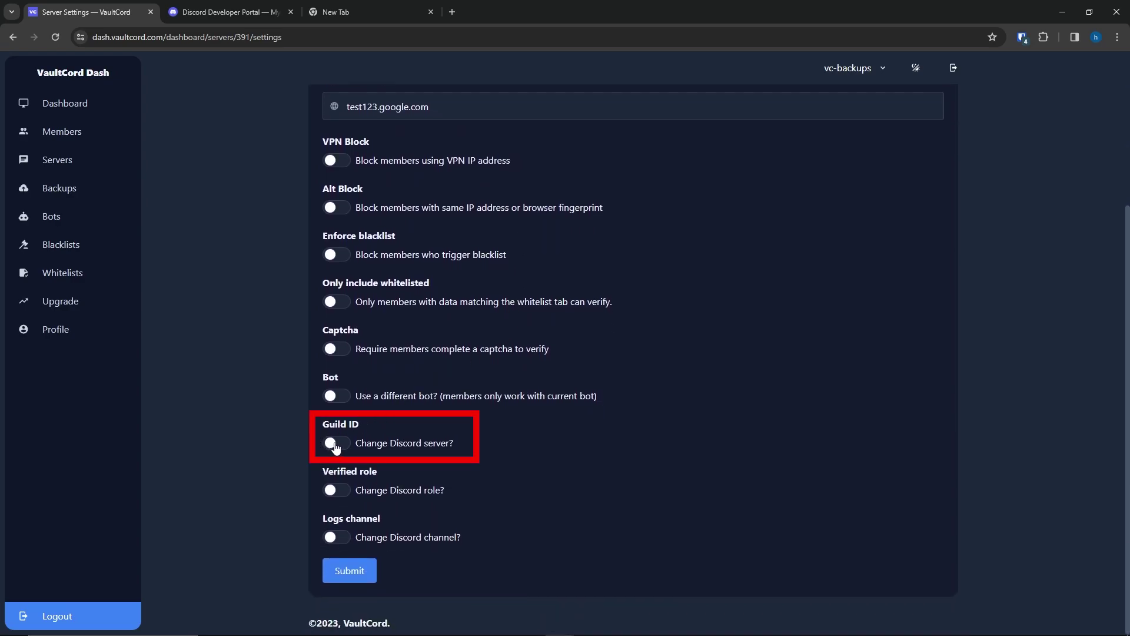
left_click(335, 444)
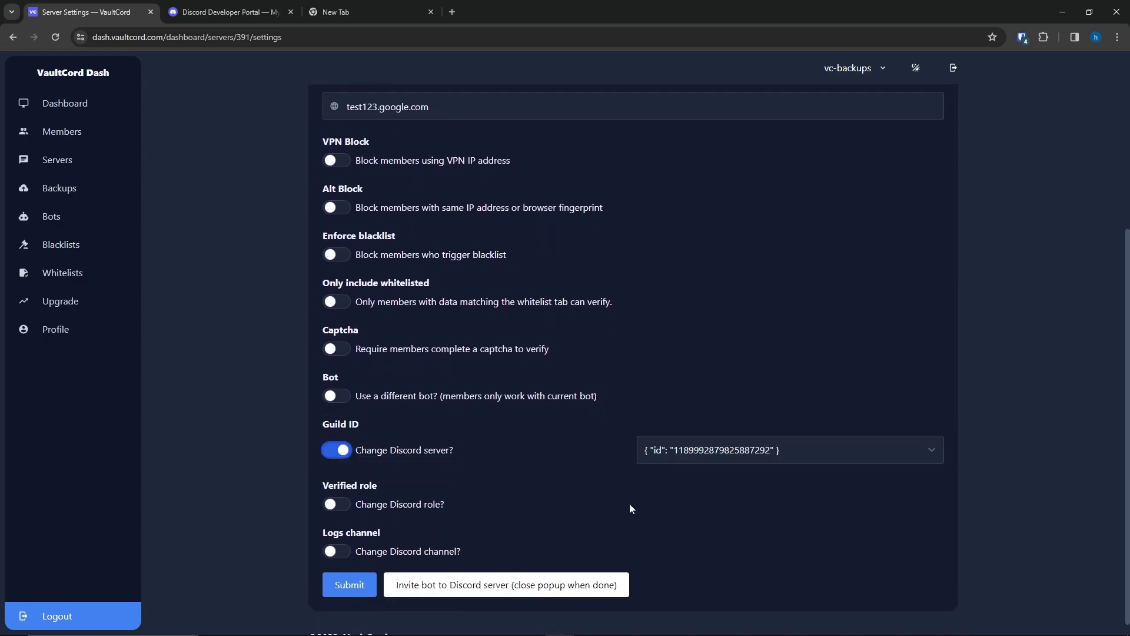
Authorize the bot on backup server revived, select it as the guild, and submit.
left_click(436, 588)
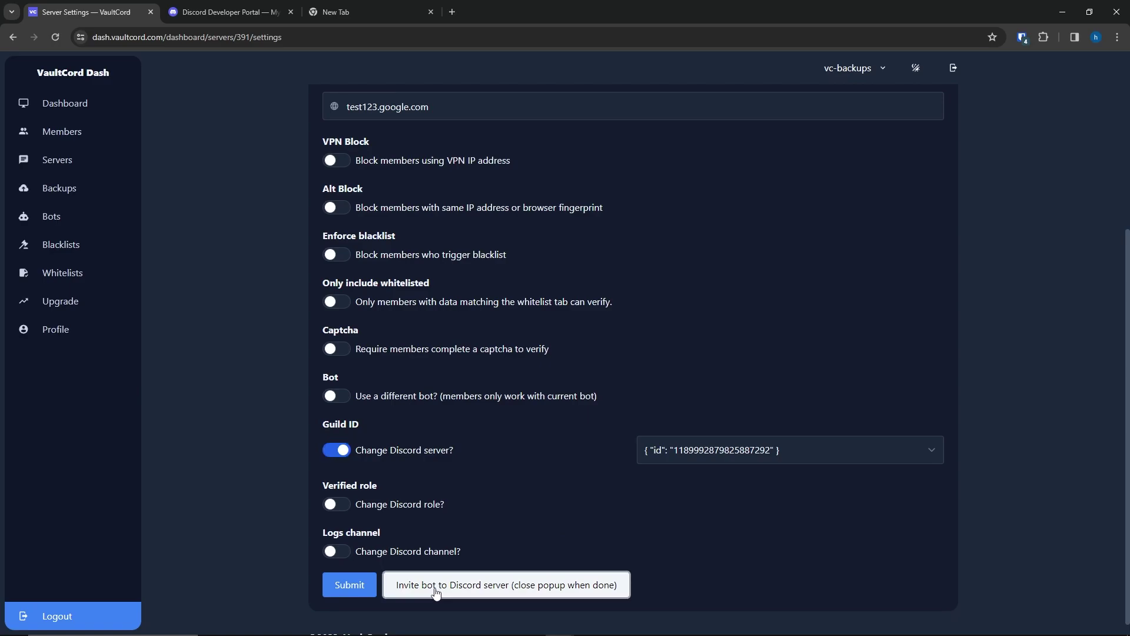
left_click(125, 364)
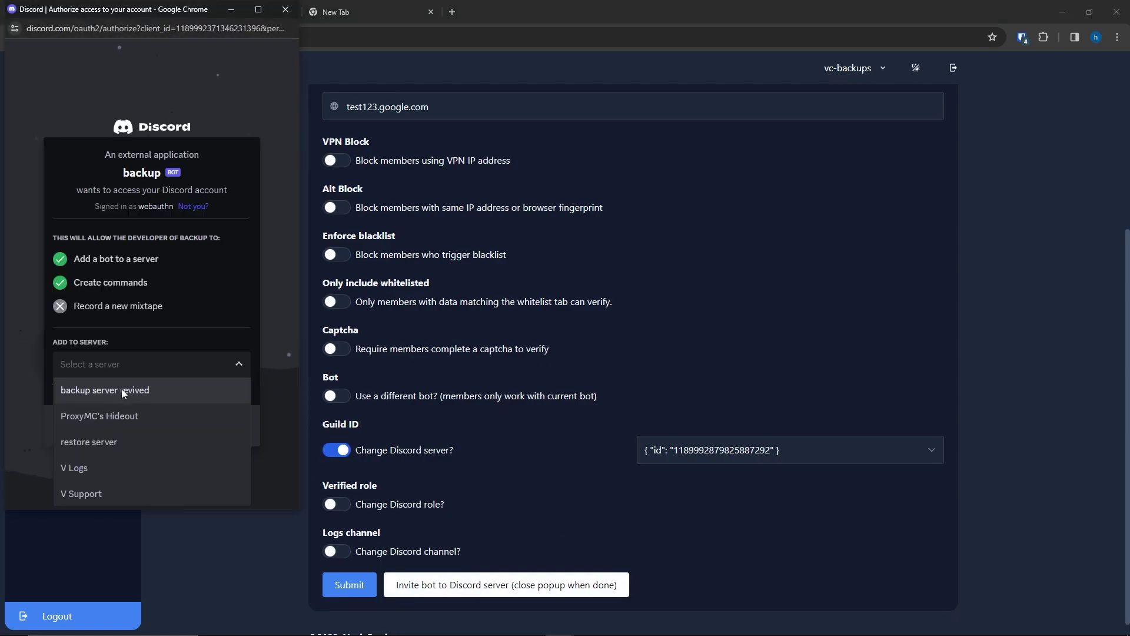
left_click(124, 391)
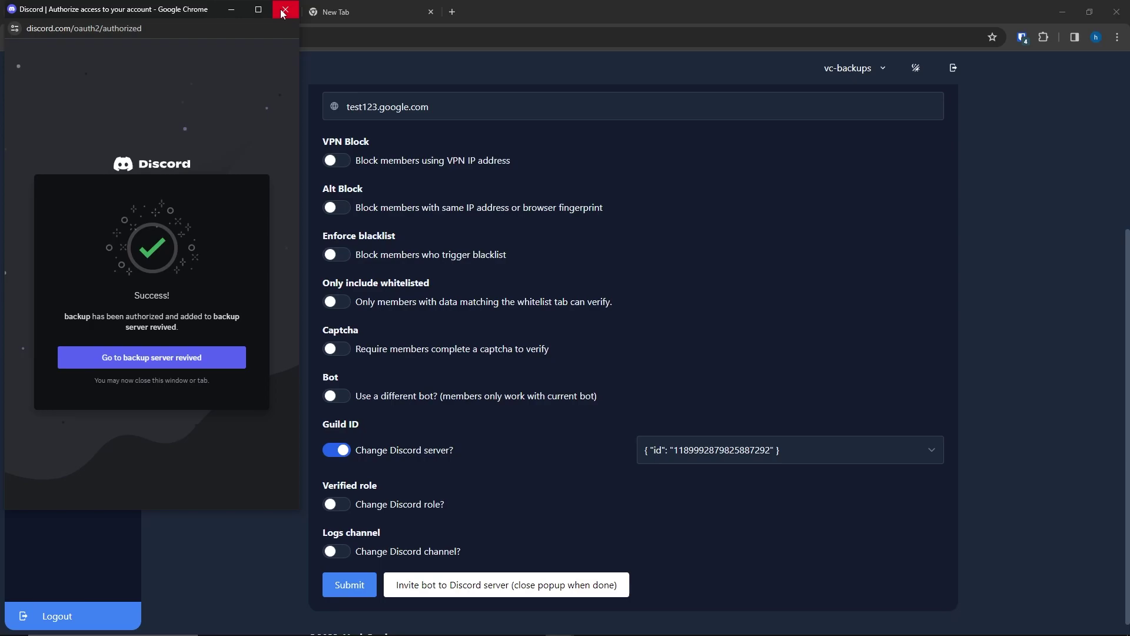
left_click(283, 14)
left_click(706, 451)
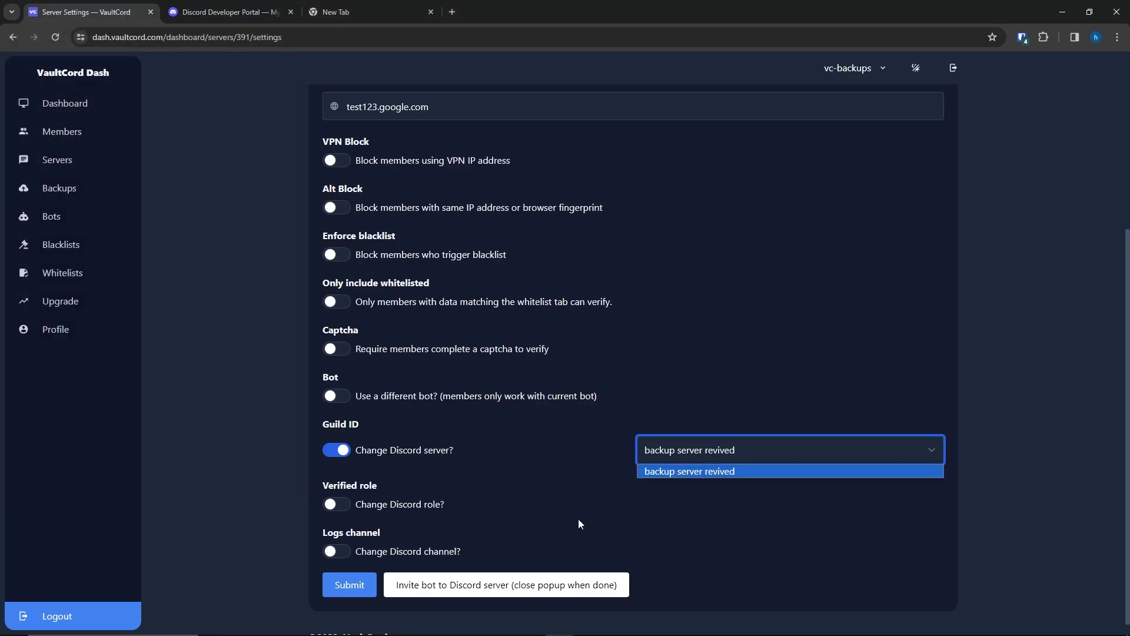
left_click(372, 579)
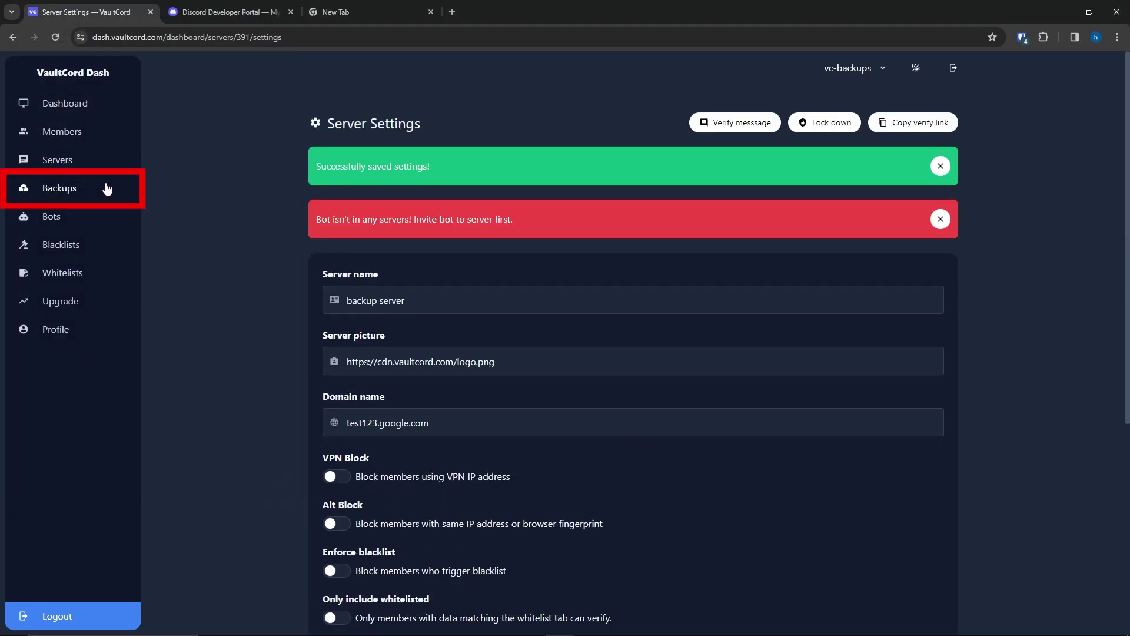
Restore backup server's backup onto the new guild, accepting the channel-deletion warning.
left_click(89, 195)
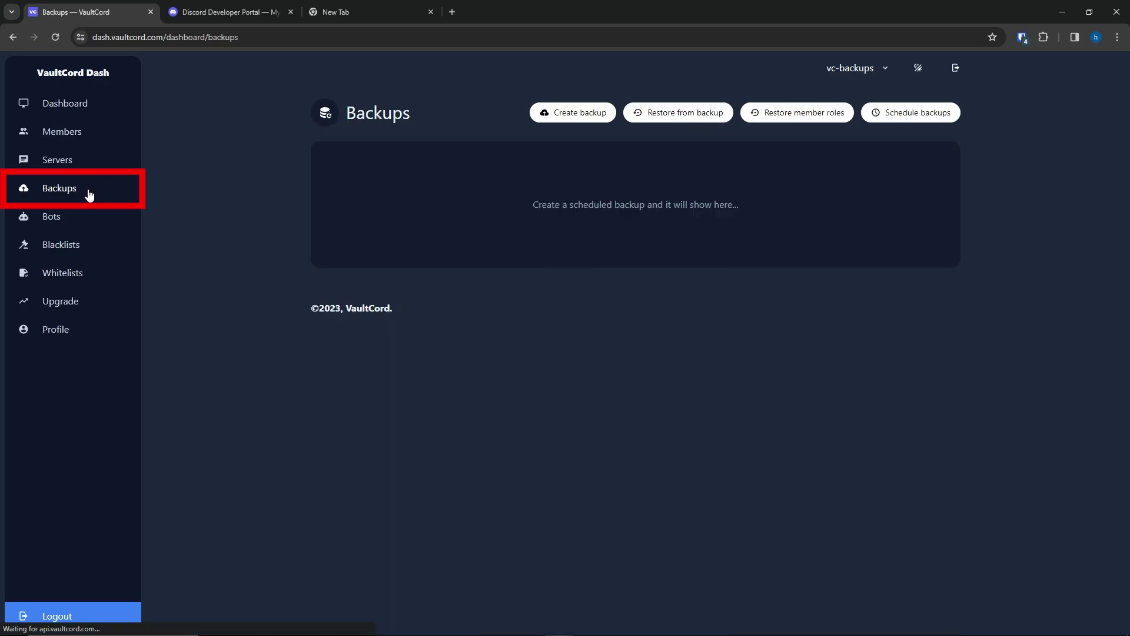
left_click(698, 119)
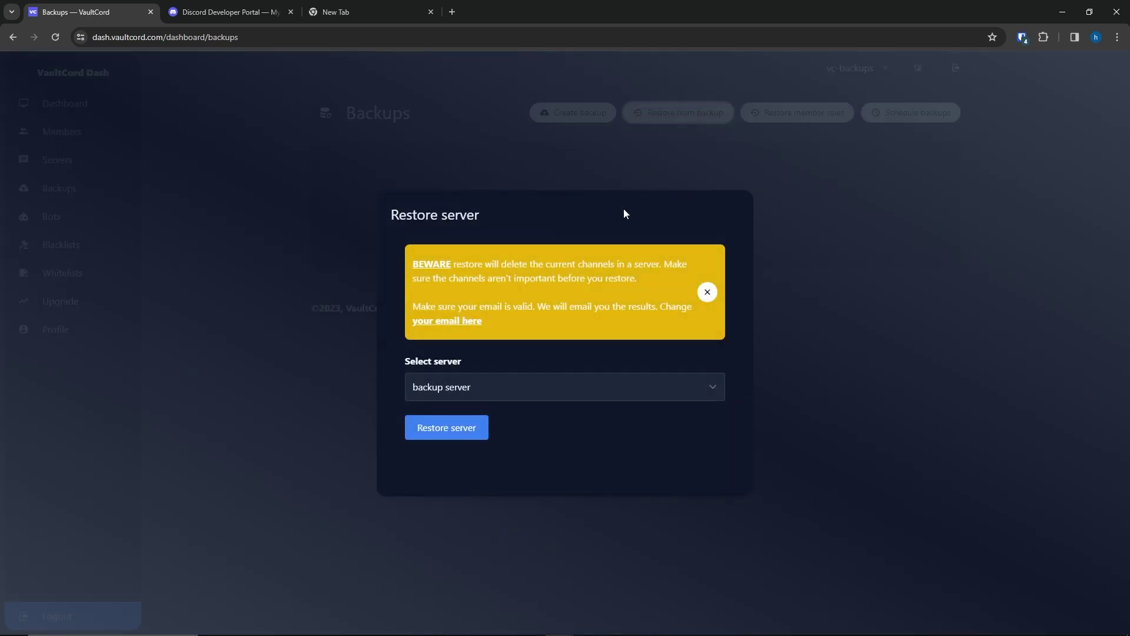
left_click_drag(414, 264, 660, 265)
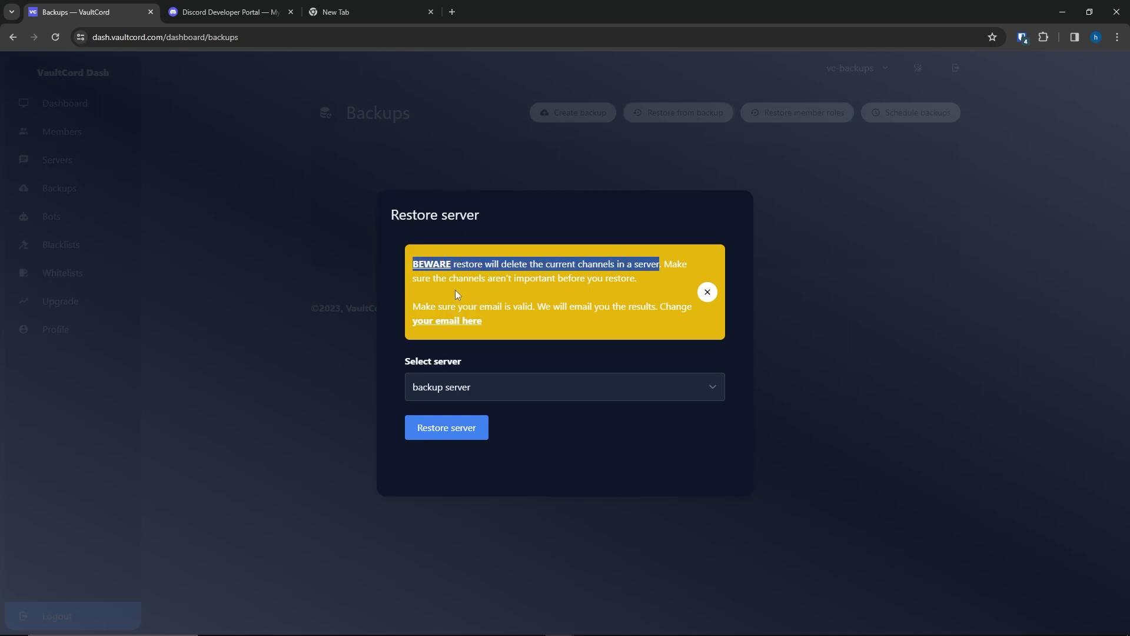
left_click(470, 285)
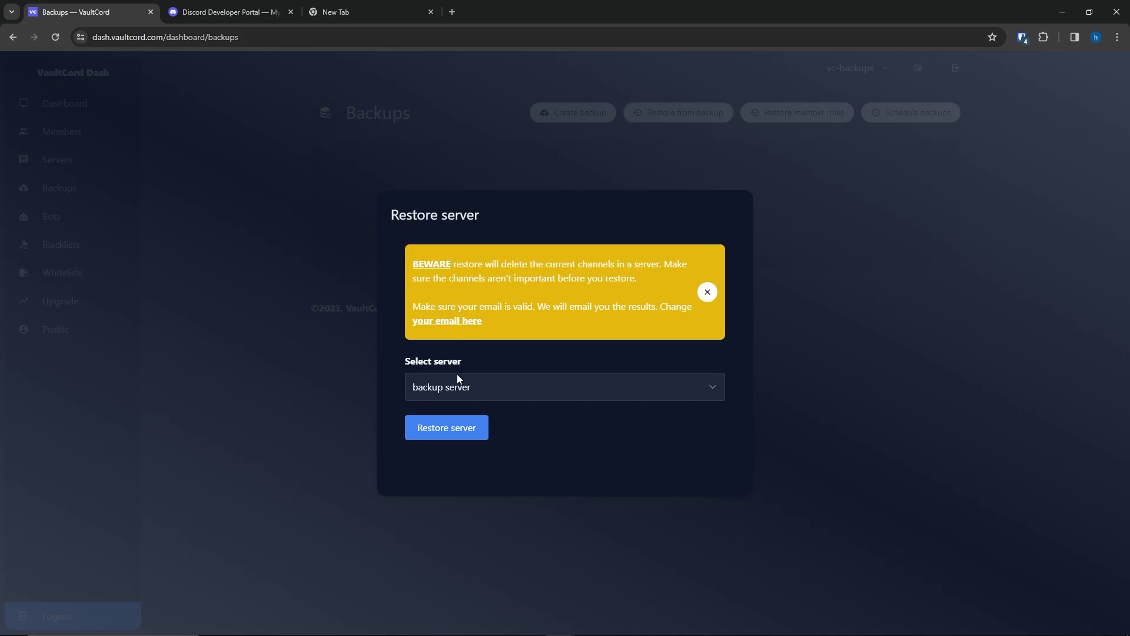
left_click(446, 428)
key("alt+Tab")
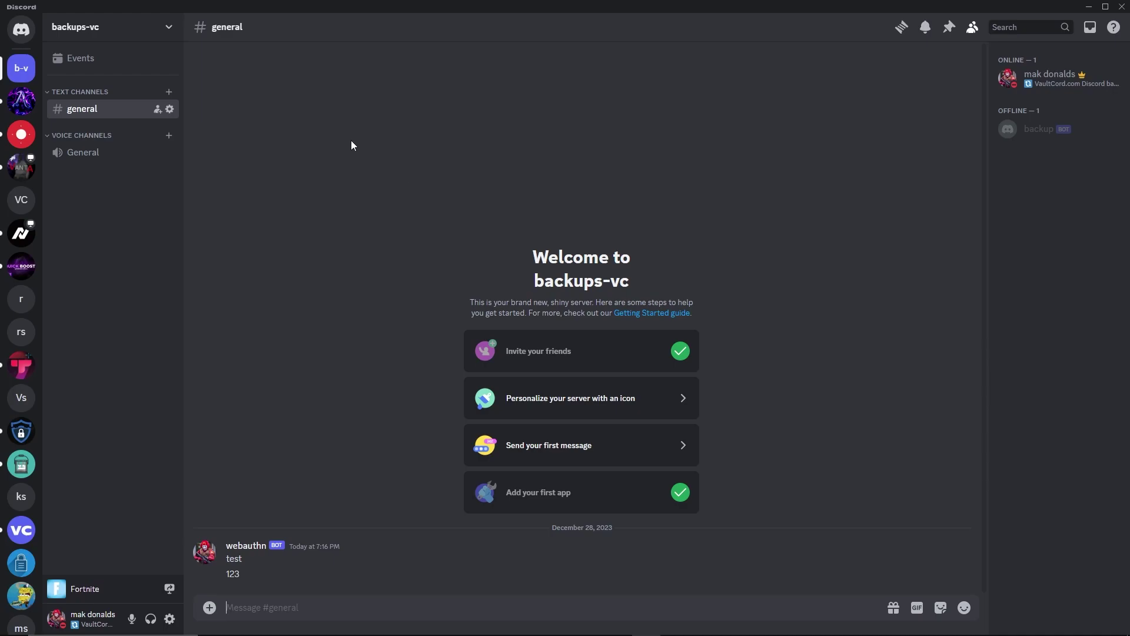
left_click(106, 26)
left_click(126, 104)
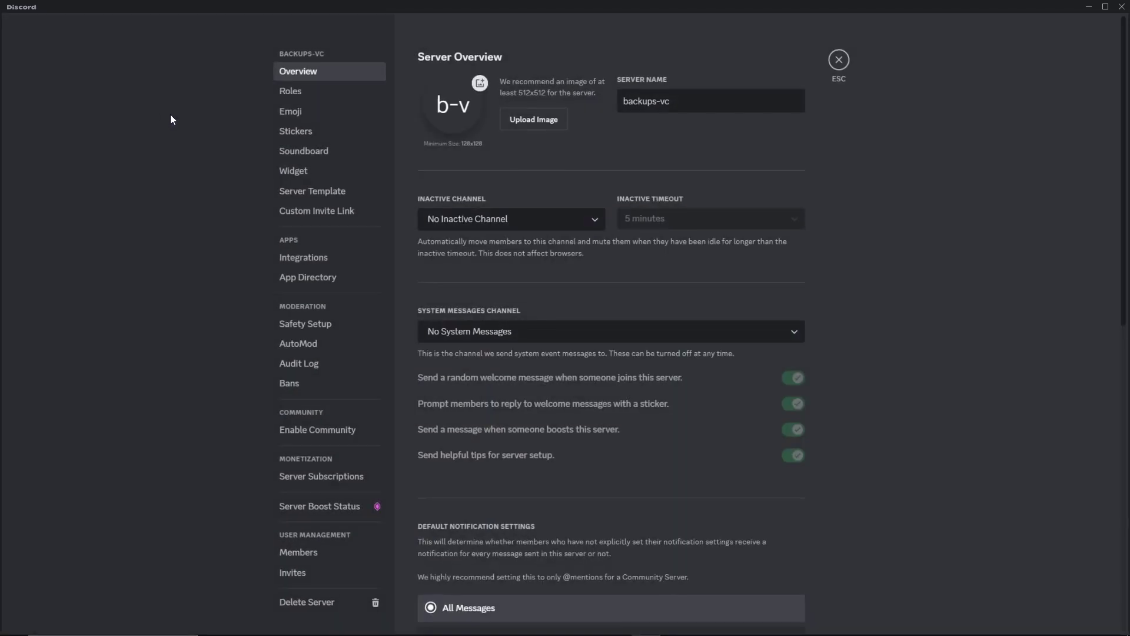
left_click(304, 97)
left_click(522, 296)
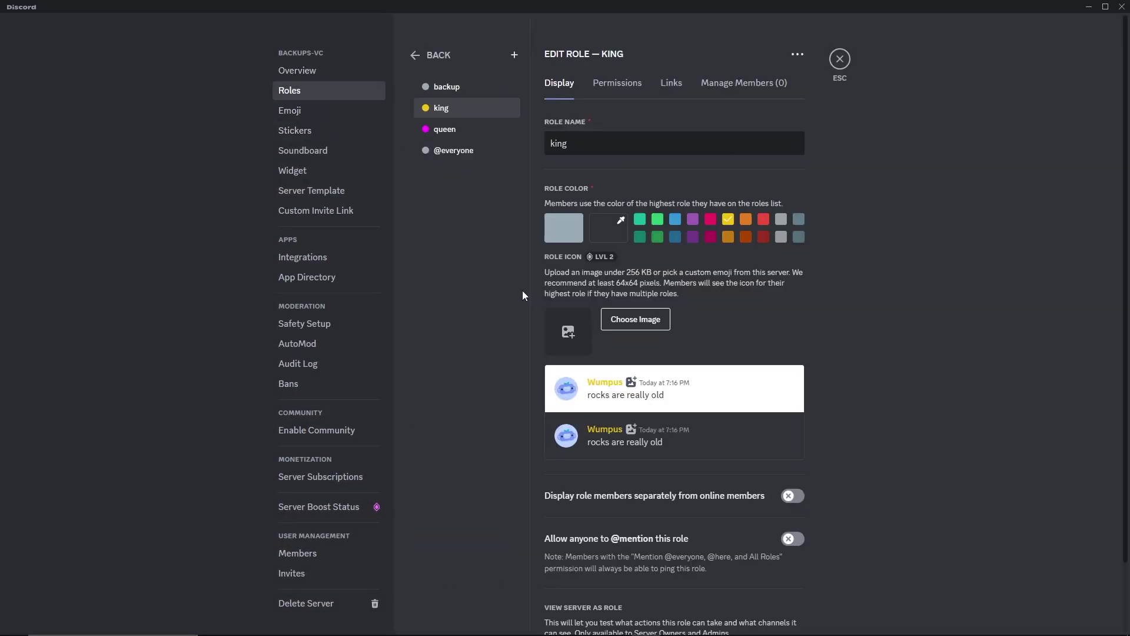
left_click(622, 95)
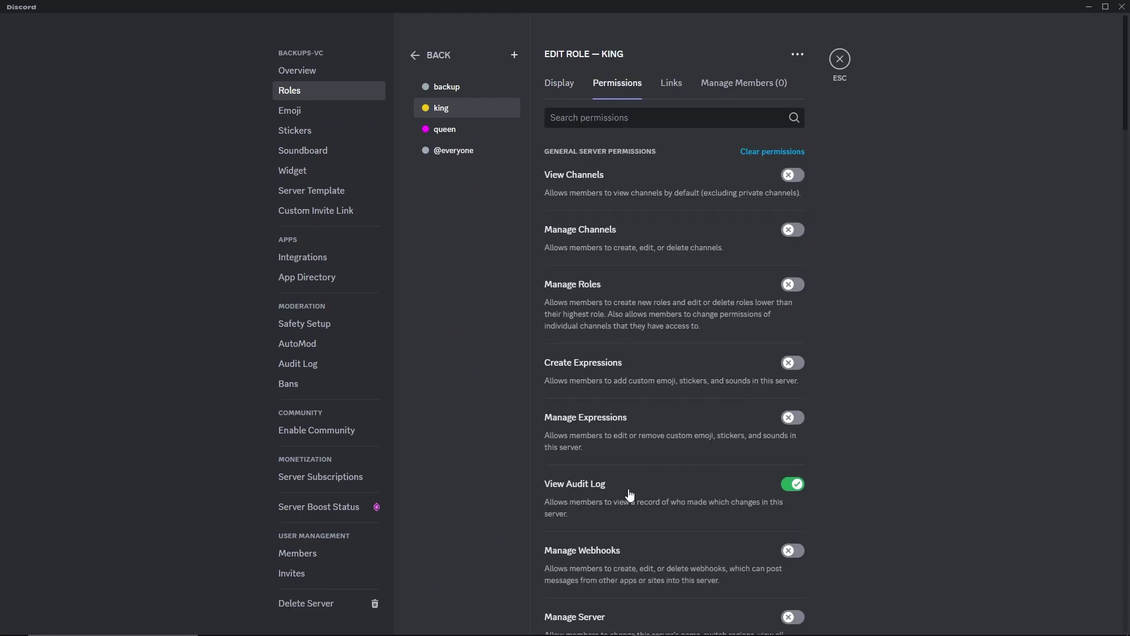
left_click(840, 59)
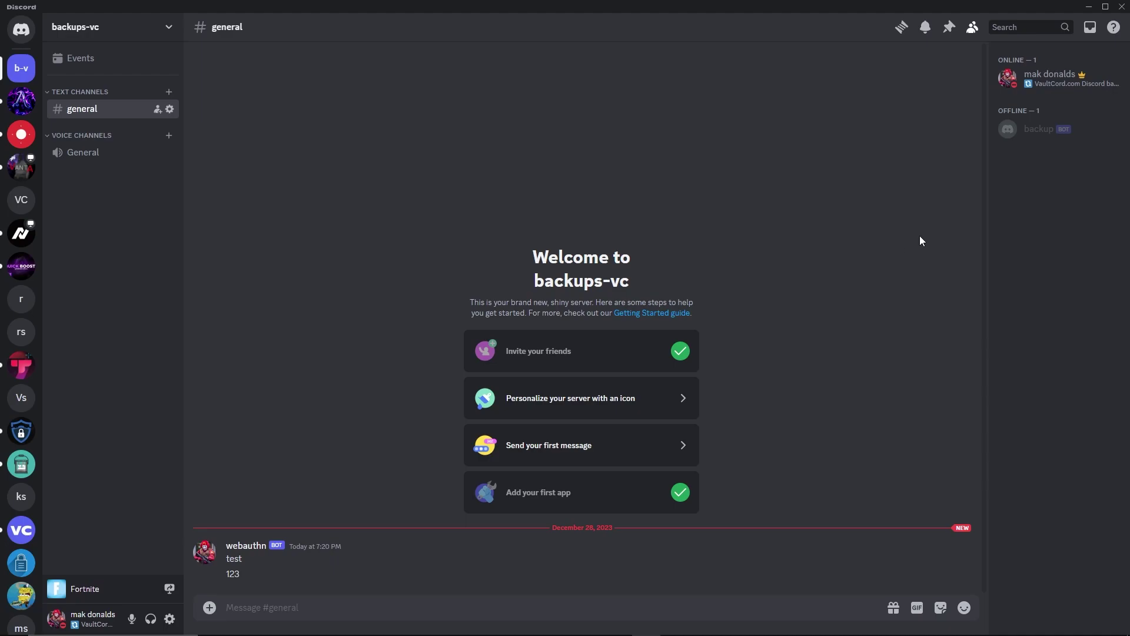
View the member's Discord profile card, then highlight text in VaultCord's page heading.
left_click(1047, 90)
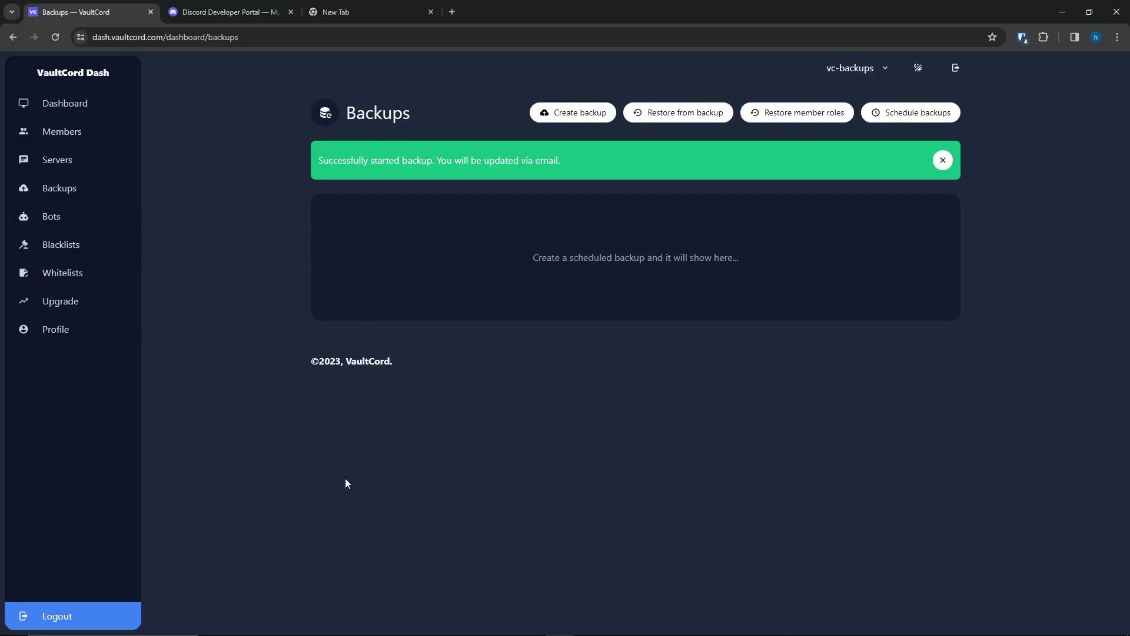
double_click(384, 123)
left_click(346, 119)
left_click_drag(367, 115, 428, 115)
left_click(460, 139)
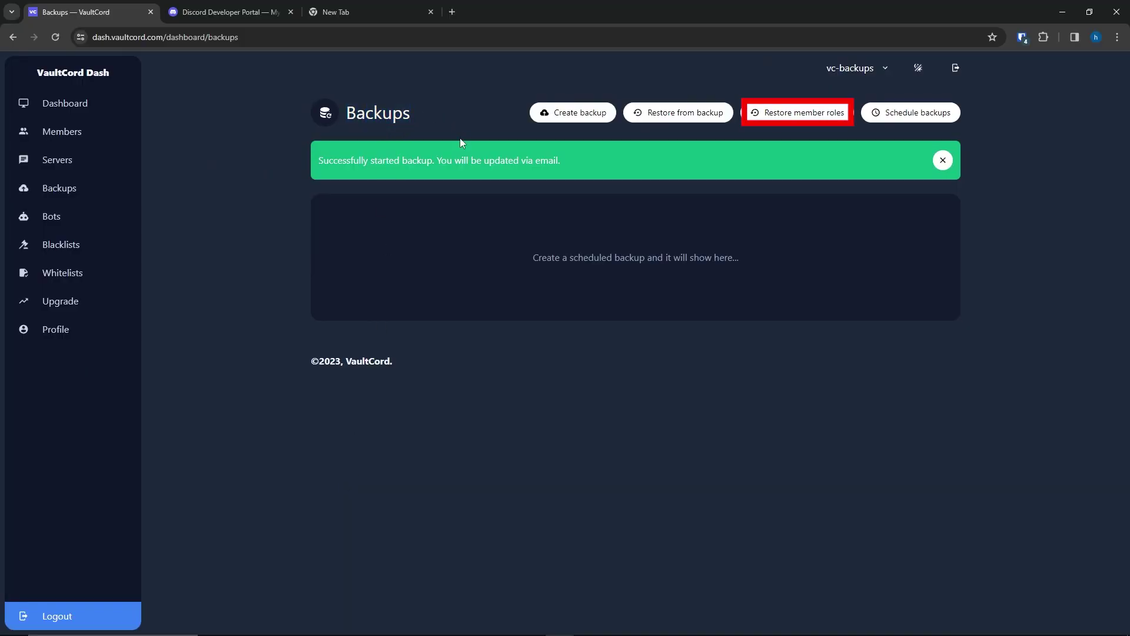
Restore member roles from backup server and check the member's king role in Discord.
left_click(784, 116)
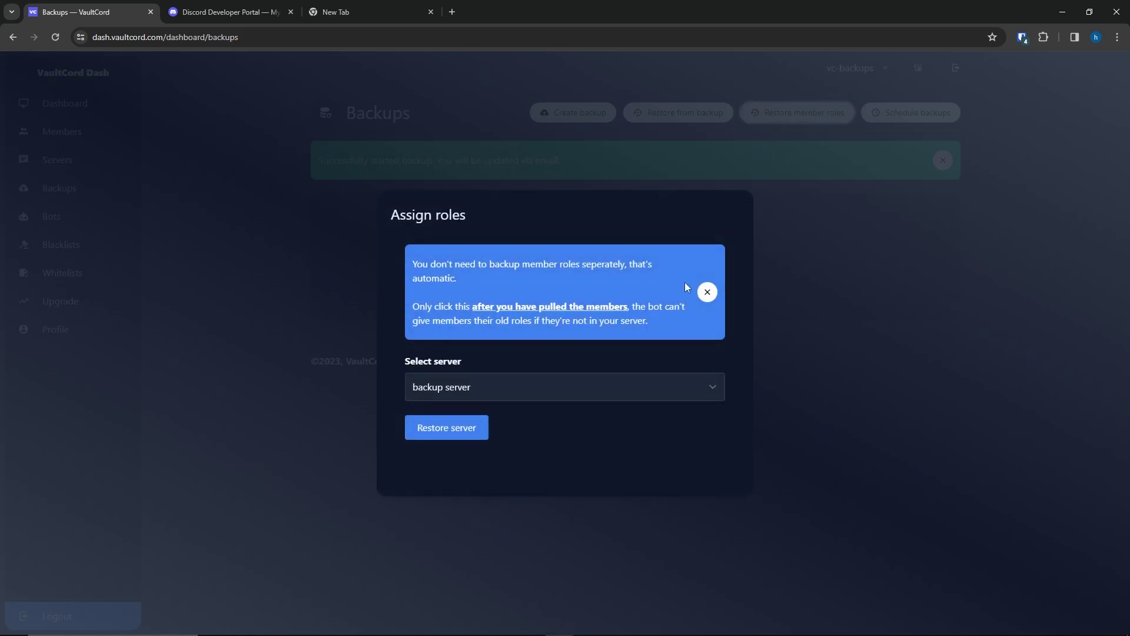
left_click(475, 428)
left_click(1055, 6)
left_click(1050, 74)
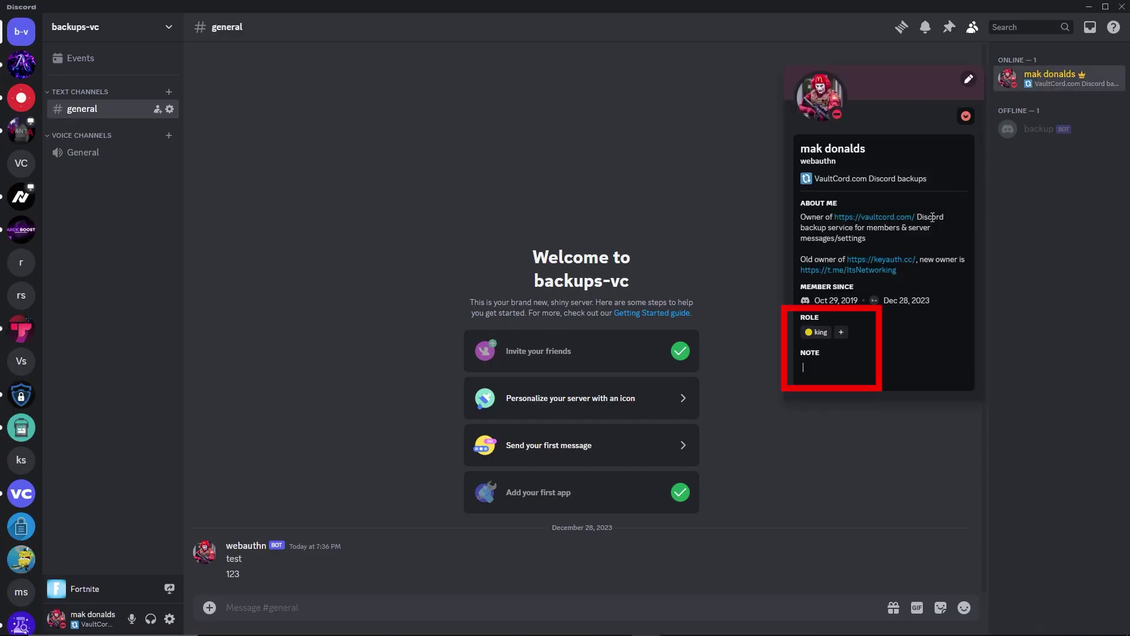
left_click(877, 367)
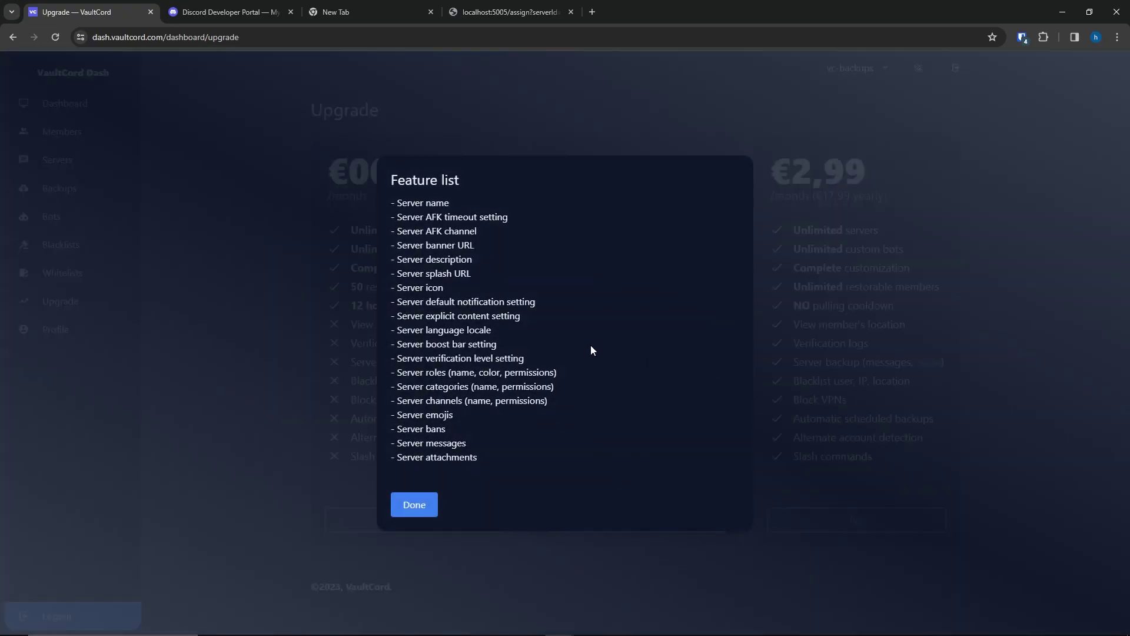
left_click_drag(391, 299, 501, 317)
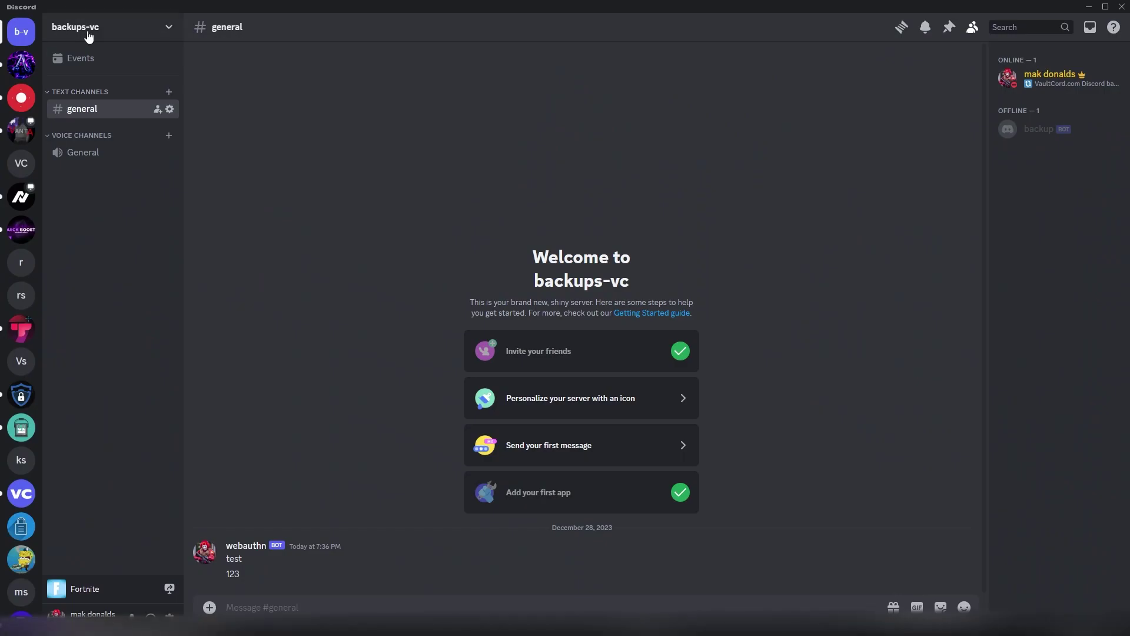
Open Server Settings from the backups-vc name dropdown and review the Overview page.
left_click(65, 26)
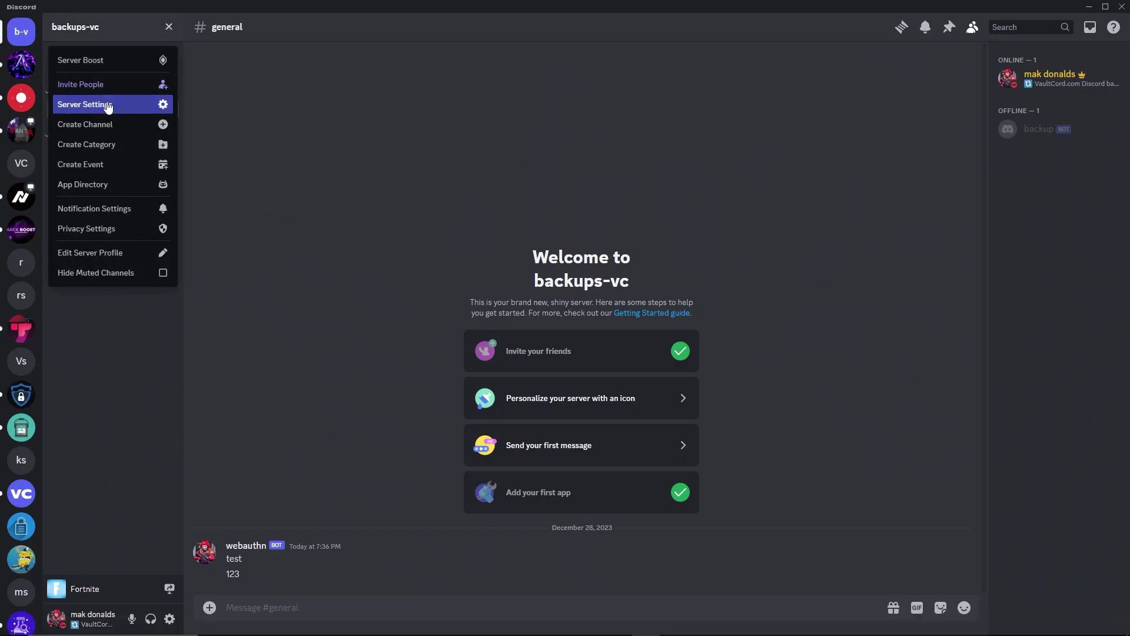
left_click(108, 105)
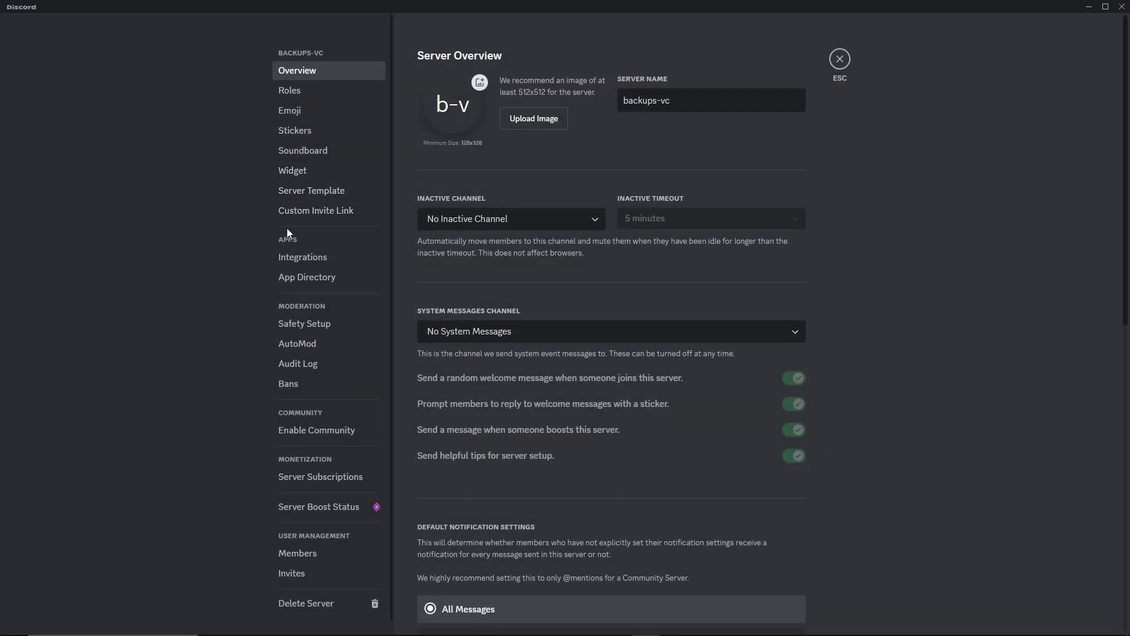
scroll(323, 294, "down", 1)
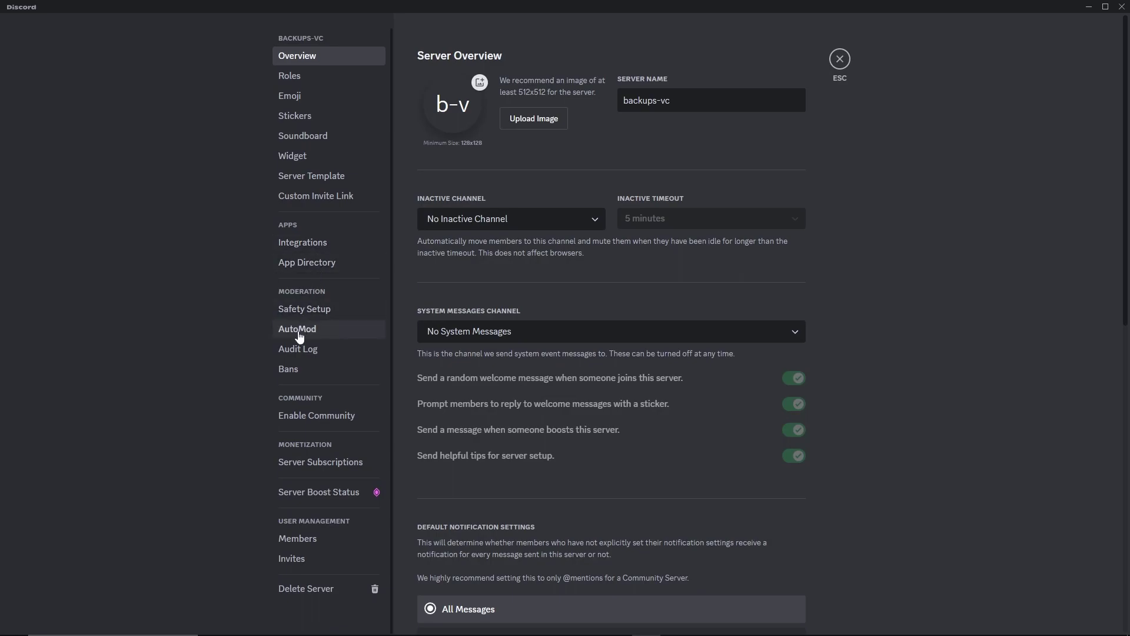
scroll(315, 318, "up", 1)
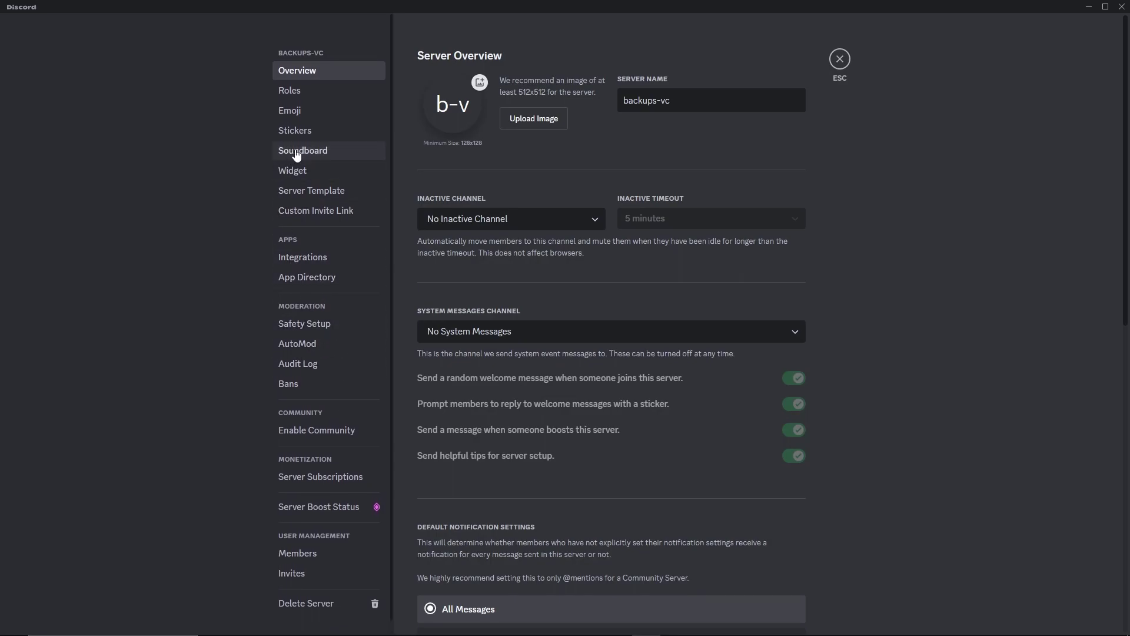